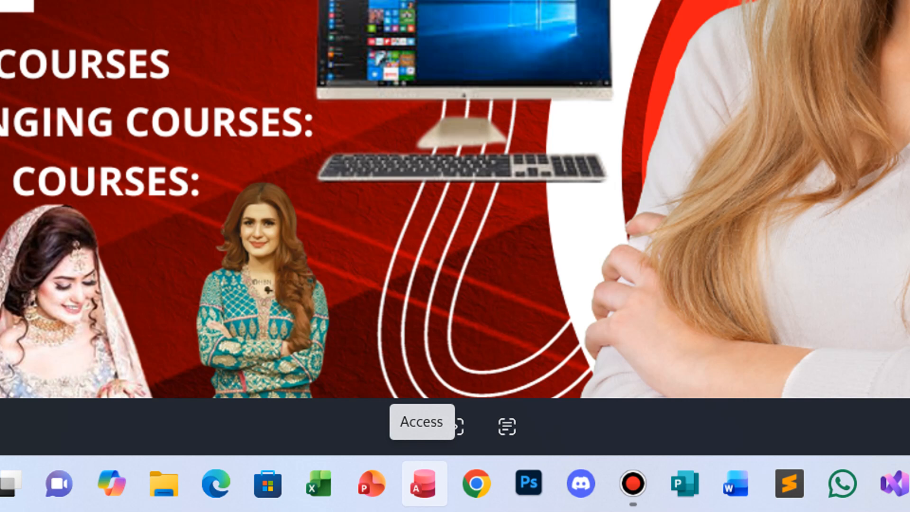
# Launch Microsoft Access from its taskbar icon.
pyautogui.click(426, 484)
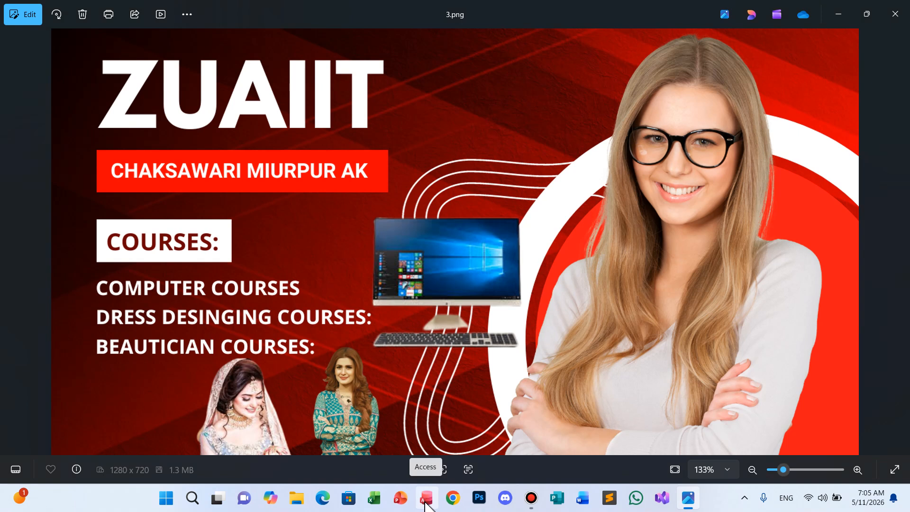
pyautogui.click(424, 503)
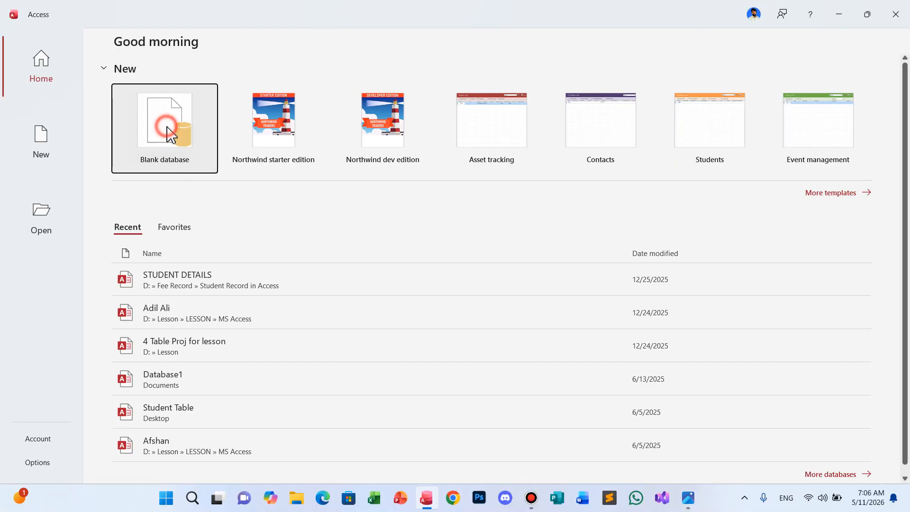
# Start a blank database, replacing the default Database2 file name with Lesson.
pyautogui.click(171, 136)
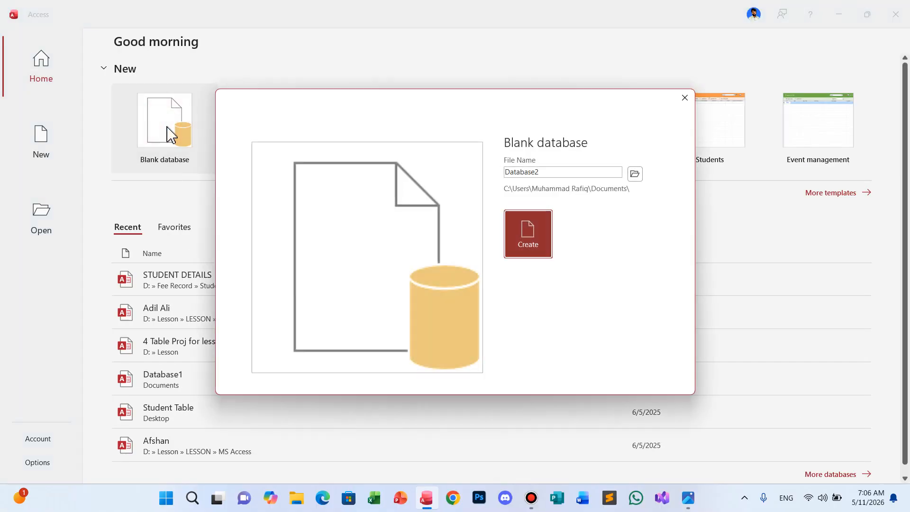
pyautogui.doubleClick(546, 172)
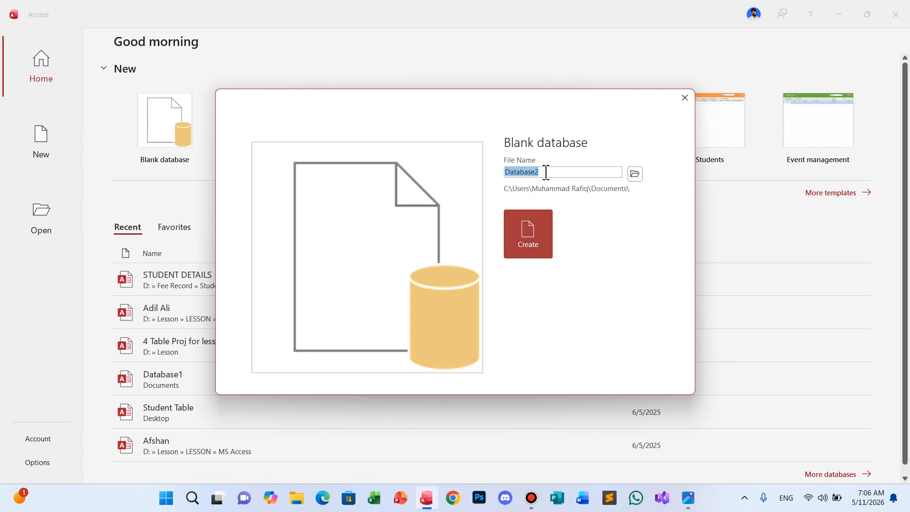
pyautogui.write('Lesson')
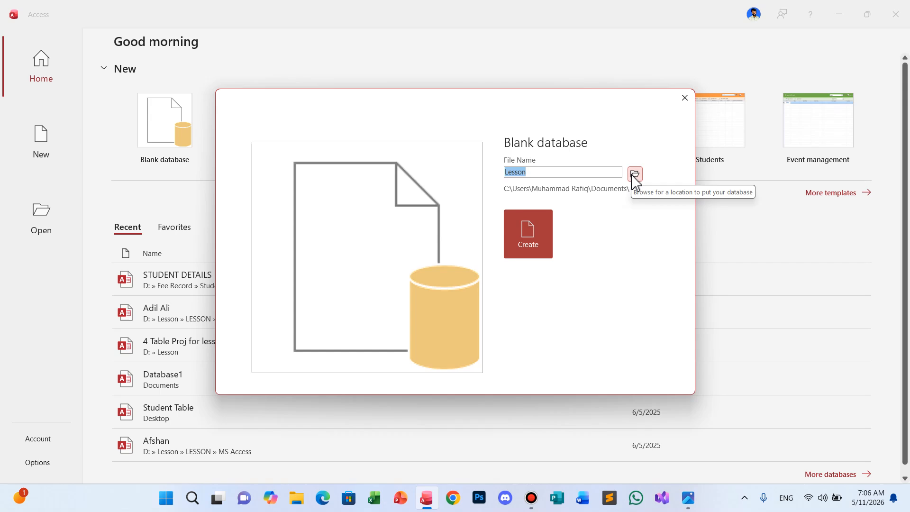
pyautogui.click(636, 175)
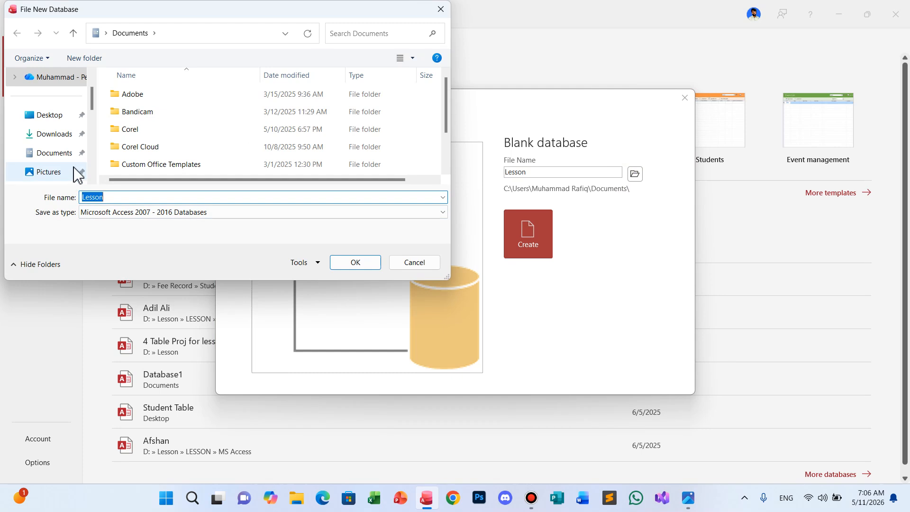
# Choose the Desktop as the save folder and create Lesson.accdb.
pyautogui.click(59, 117)
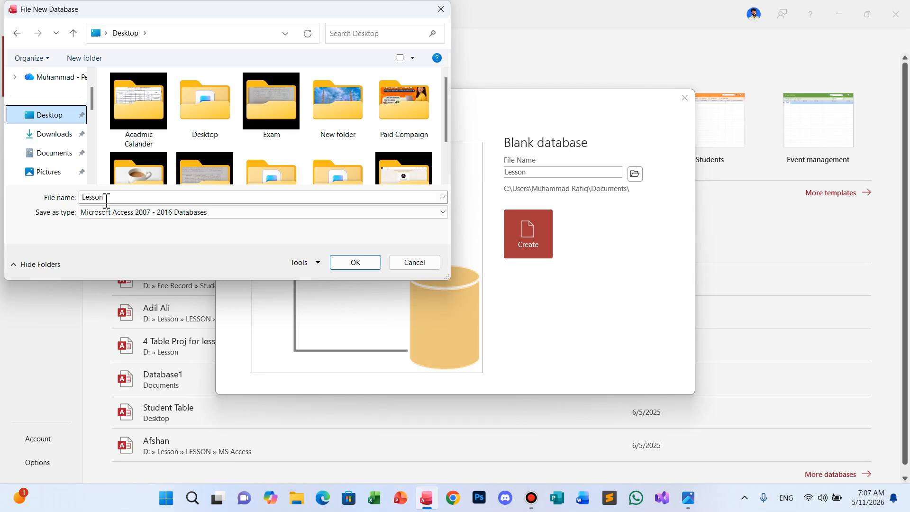
pyautogui.click(359, 266)
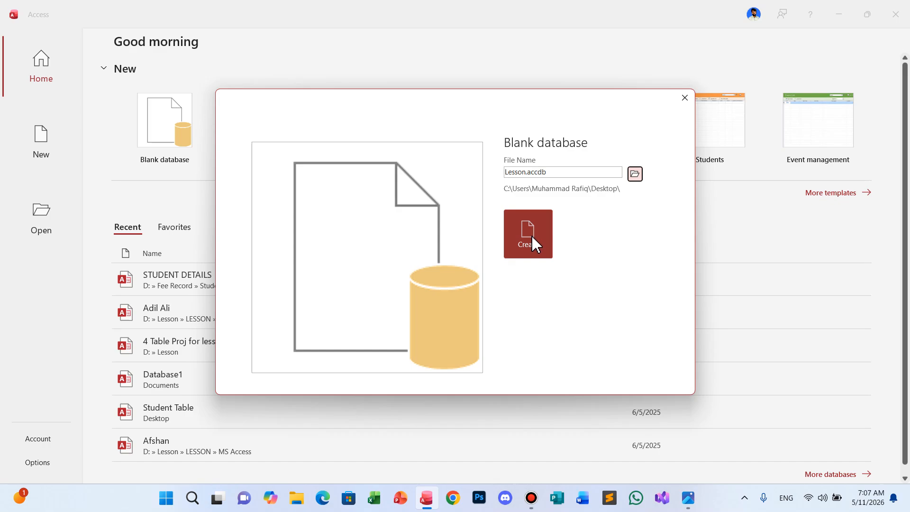
pyautogui.click(531, 236)
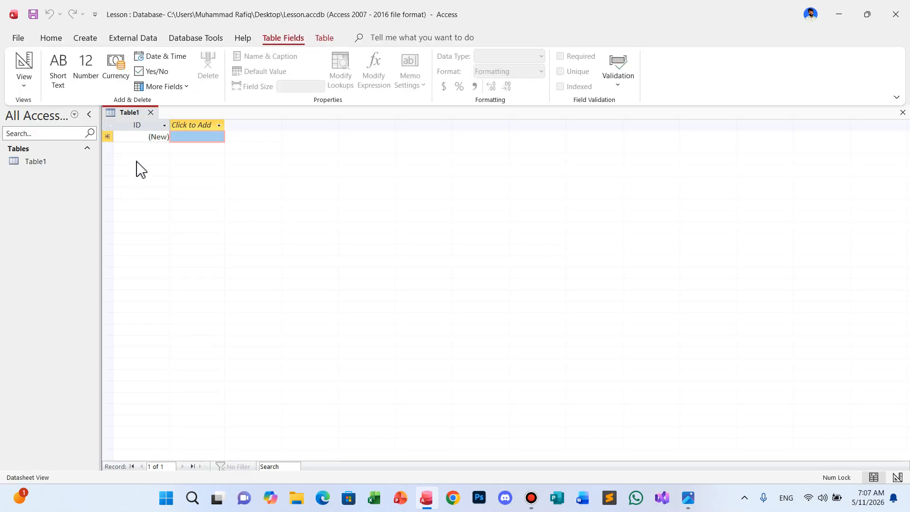
# Close the default Table1 and start a new table in Design View from the Create tab.
pyautogui.click(150, 113)
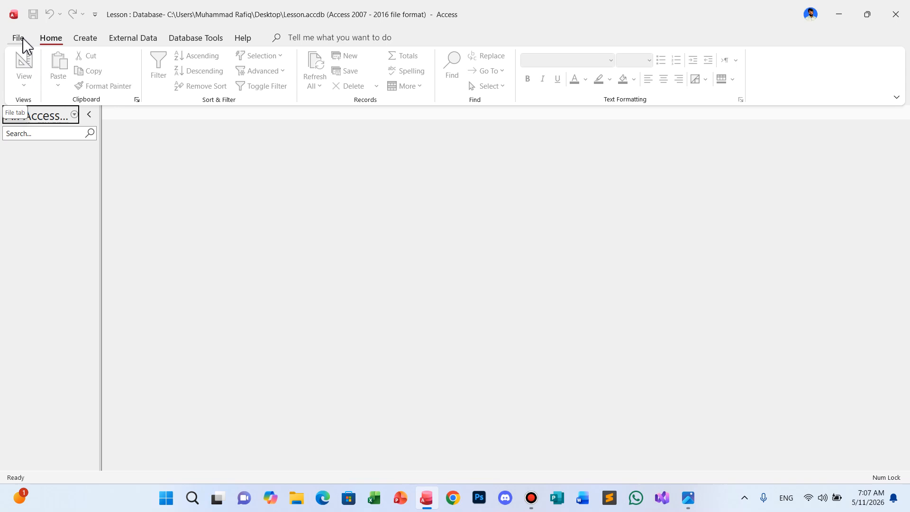
pyautogui.click(85, 42)
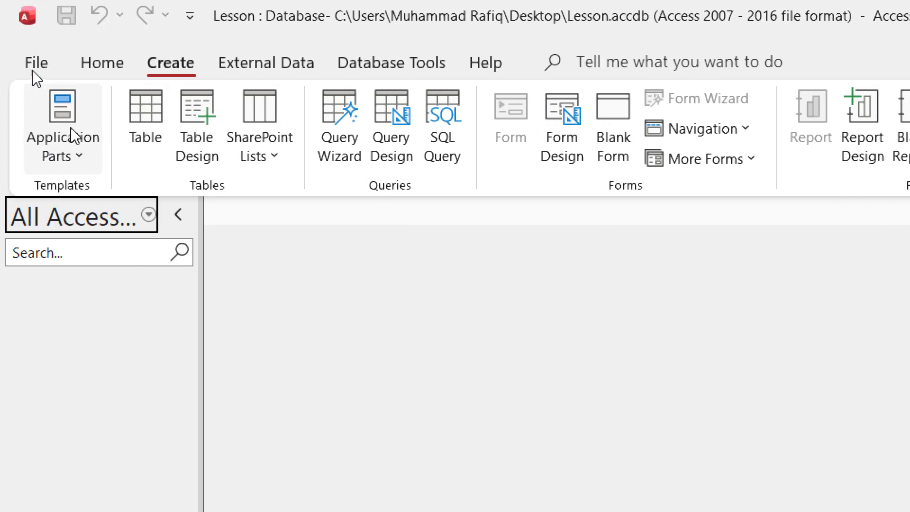
pyautogui.click(201, 116)
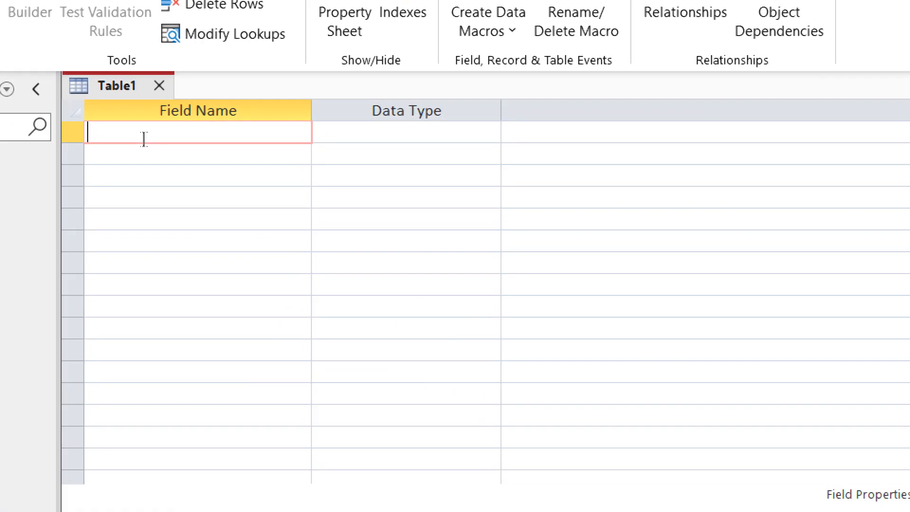
# Add a field named SID with the AutoNumber data type.
pyautogui.write('SID')
pyautogui.press('Tab')
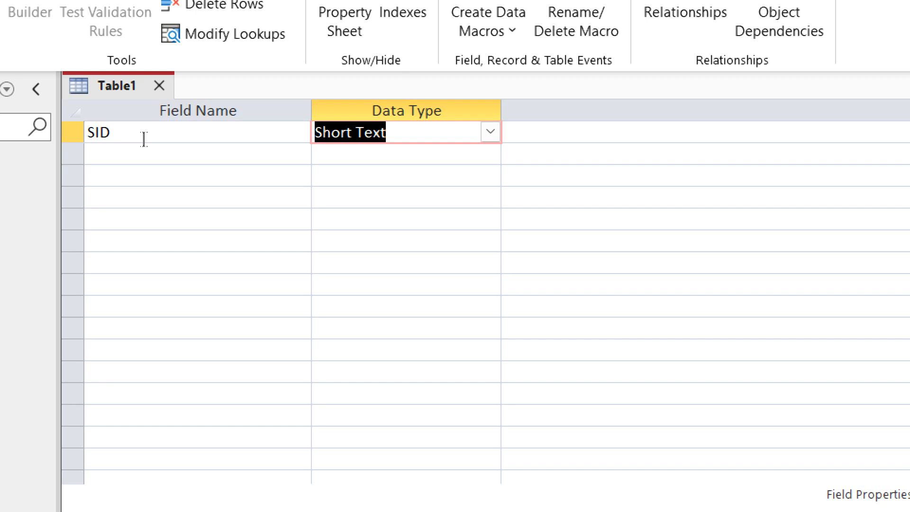
pyautogui.click(490, 133)
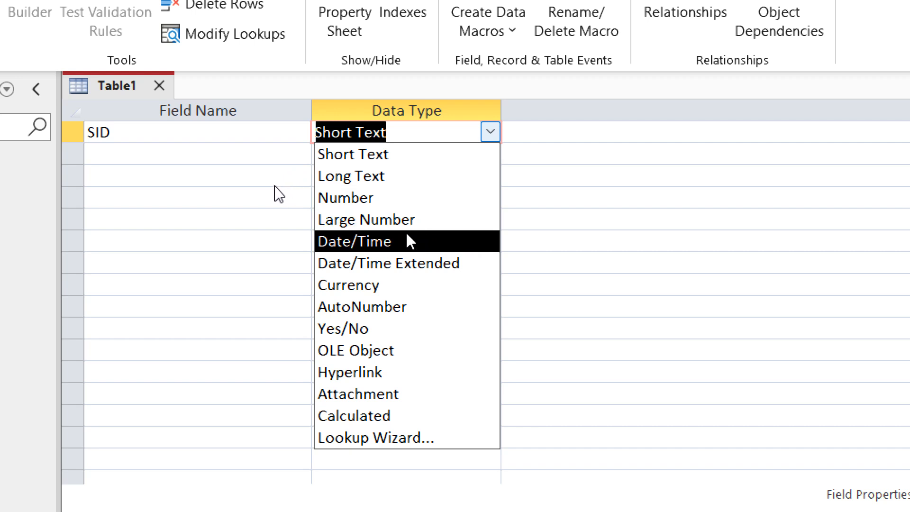
pyautogui.click(376, 306)
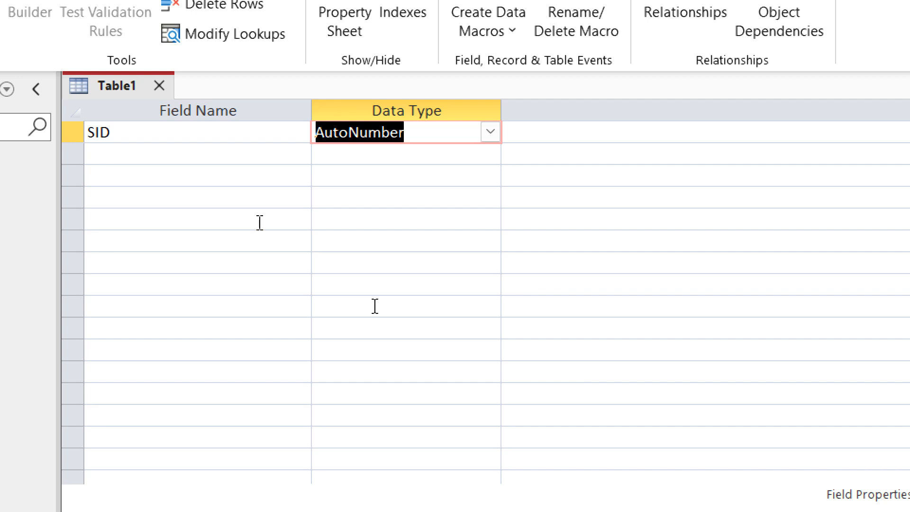
# Enter SName as the second field name.
pyautogui.press('Tab')
pyautogui.press('Tab')
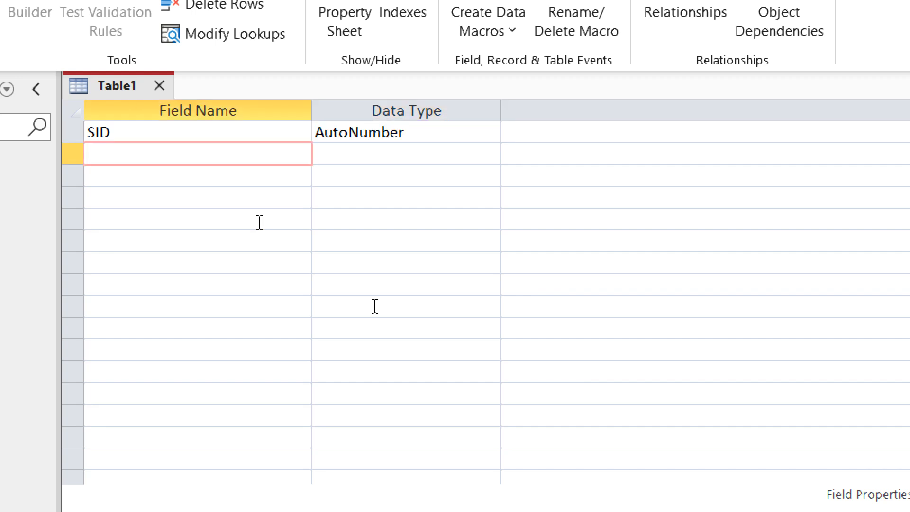
pyautogui.write('S')
pyautogui.write('Name')
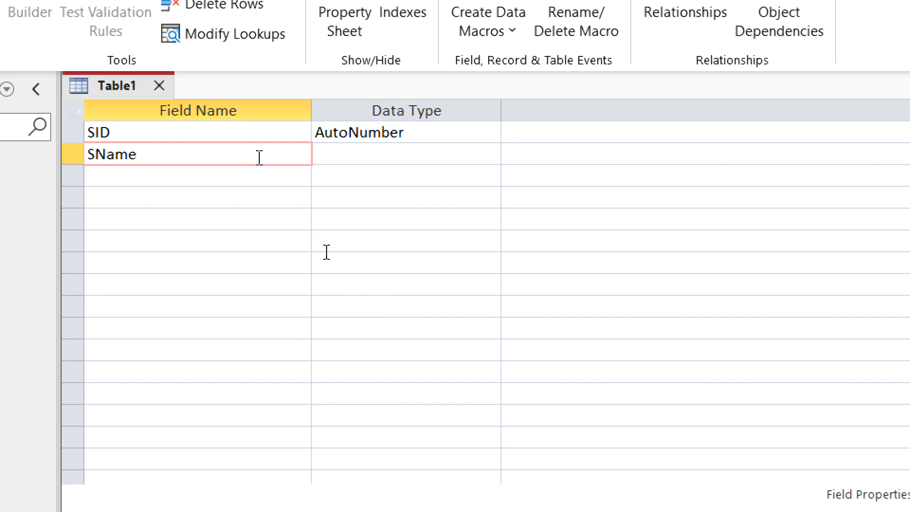
# Change SName to StudentName, removing a stray underscore, and leave it Short Text.
pyautogui.click(139, 155)
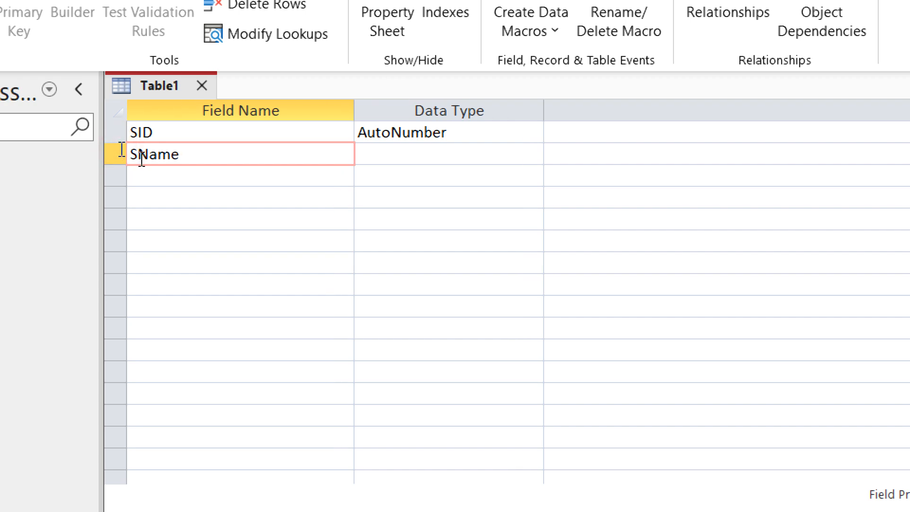
pyautogui.write('tudent')
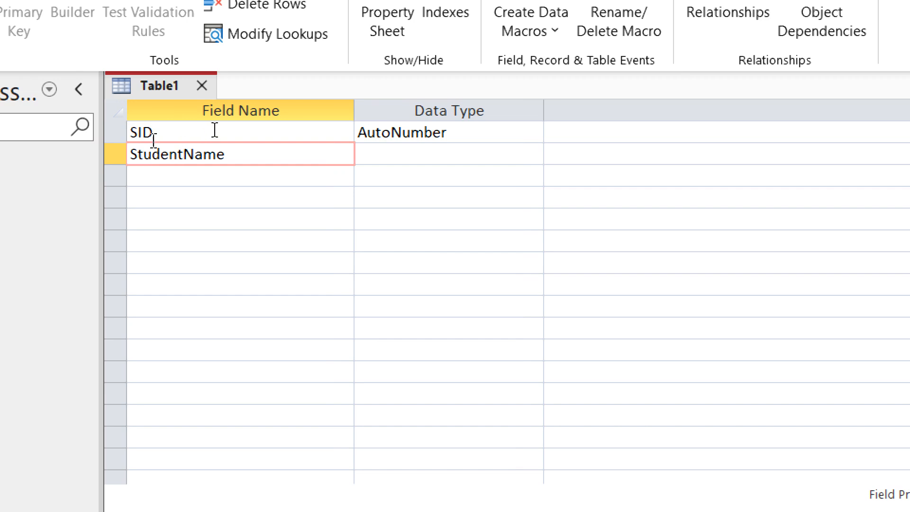
pyautogui.write('_')
pyautogui.press('BackSpace')
pyautogui.press('Tab')
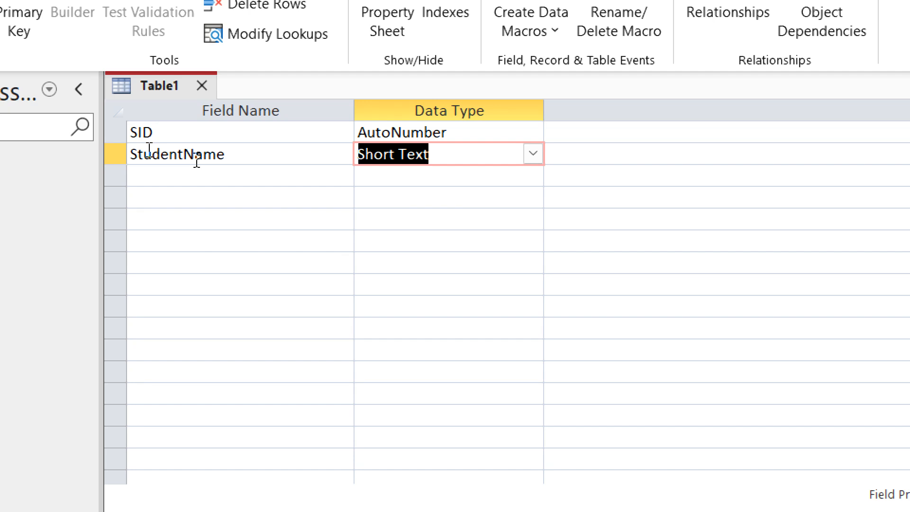
pyautogui.press('Tab')
pyautogui.press('Tab')
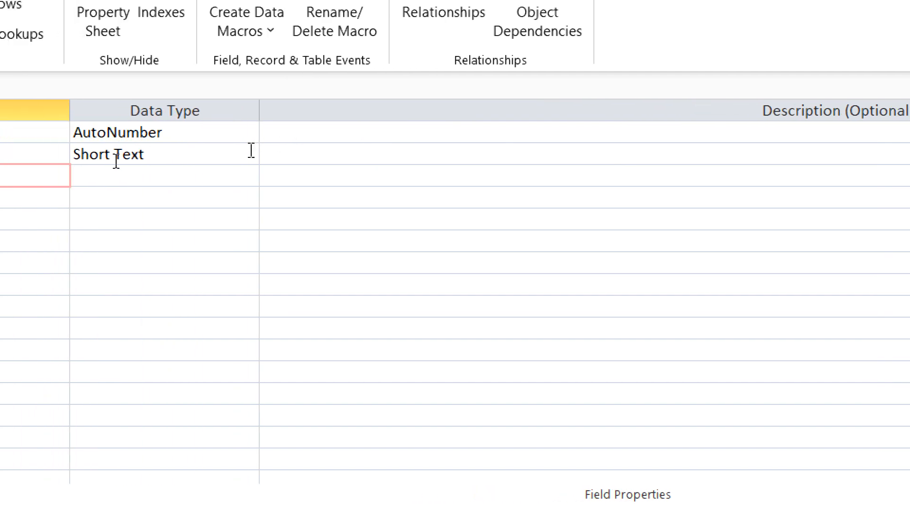
pyautogui.click(363, 147)
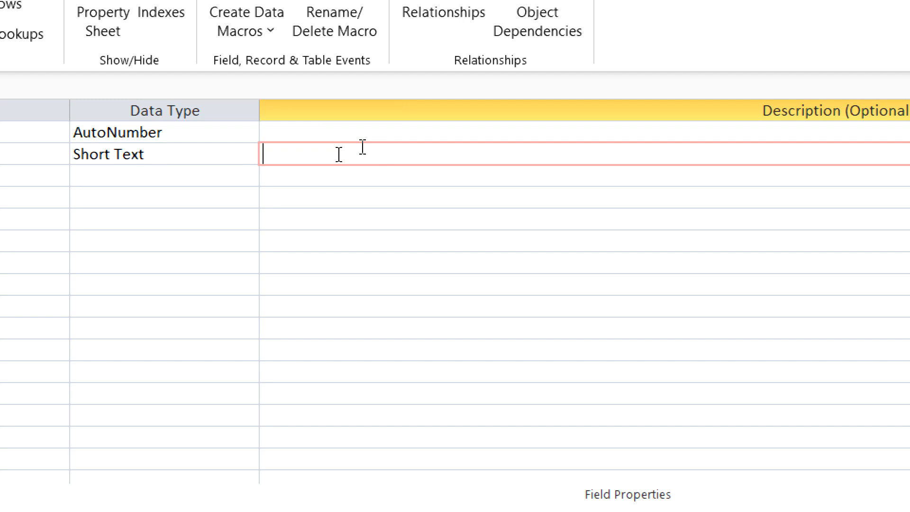
pyautogui.write('I t')
pyautogui.write('ypoe')
pyautogui.press('BackSpace')
pyautogui.press('BackSpace')
pyautogui.write('e in the ')
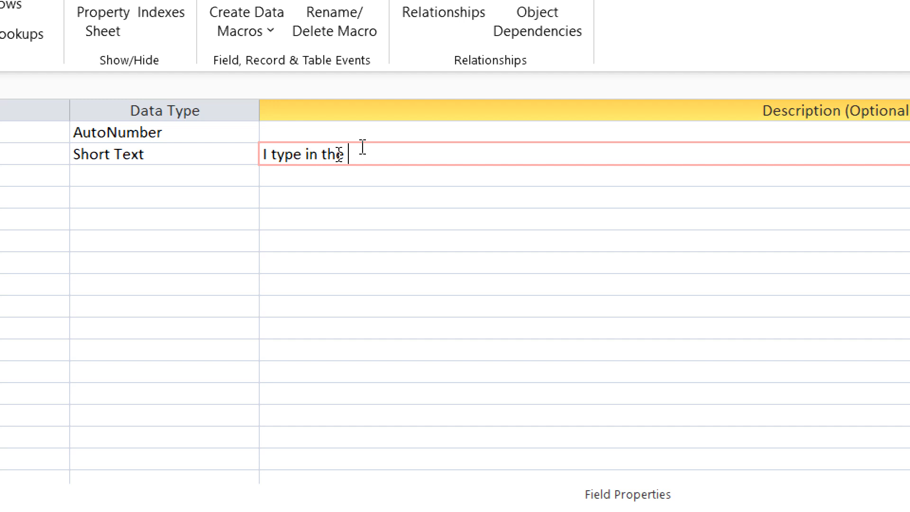
pyautogui.write('field student ')
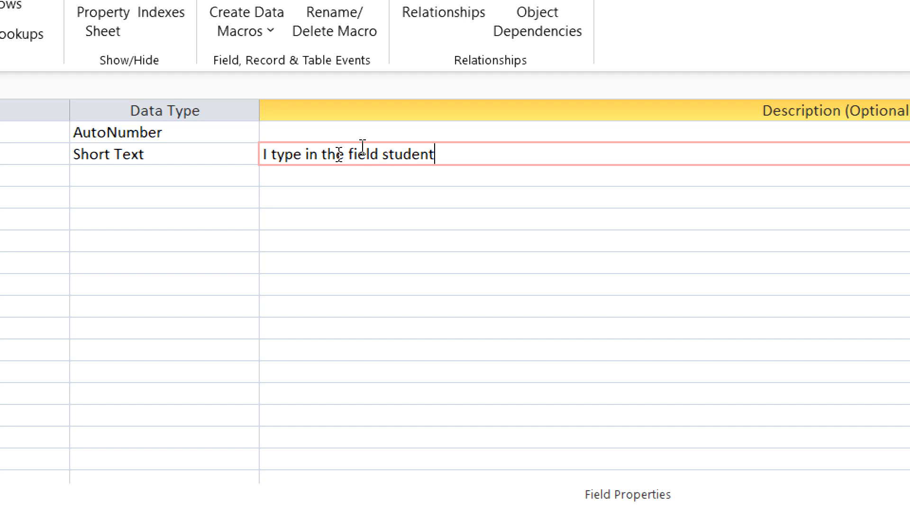
pyautogui.write('name')
pyautogui.press('BackSpace')
pyautogui.press('BackSpace')
pyautogui.press('BackSpace')
pyautogui.press('BackSpace')
pyautogui.press('BackSpace')
pyautogui.press('BackSpace')
pyautogui.press('BackSpace')
pyautogui.press('BackSpace')
pyautogui.press('BackSpace')
pyautogui.press('BackSpace')
pyautogui.press('BackSpace')
pyautogui.press('BackSpace')
pyautogui.press('BackSpace')
pyautogui.press('BackSpace')
pyautogui.press('BackSpace')
pyautogui.press('BackSpace')
pyautogui.press('BackSpace')
pyautogui.press('BackSpace')
pyautogui.press('BackSpace')
pyautogui.press('BackSpace')
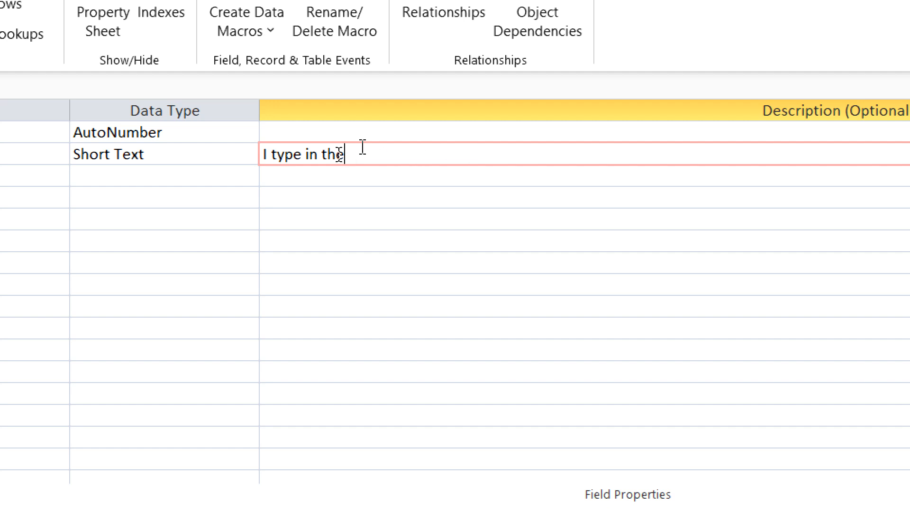
pyautogui.press('BackSpace')
pyautogui.press('BackSpace')
pyautogui.press('BackSpace')
pyautogui.press('BackSpace')
pyautogui.press('BackSpace')
pyautogui.press('BackSpace')
pyautogui.press('BackSpace')
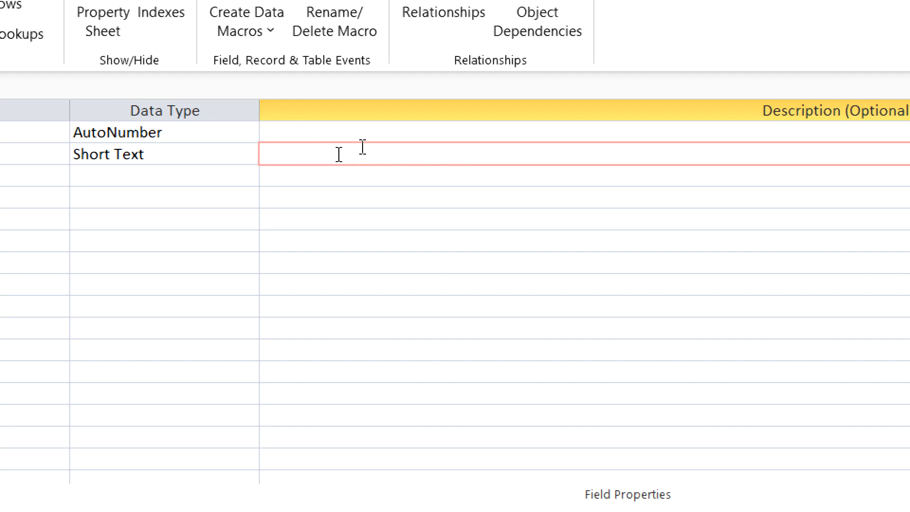
pyautogui.press('Return')
pyautogui.press('Return')
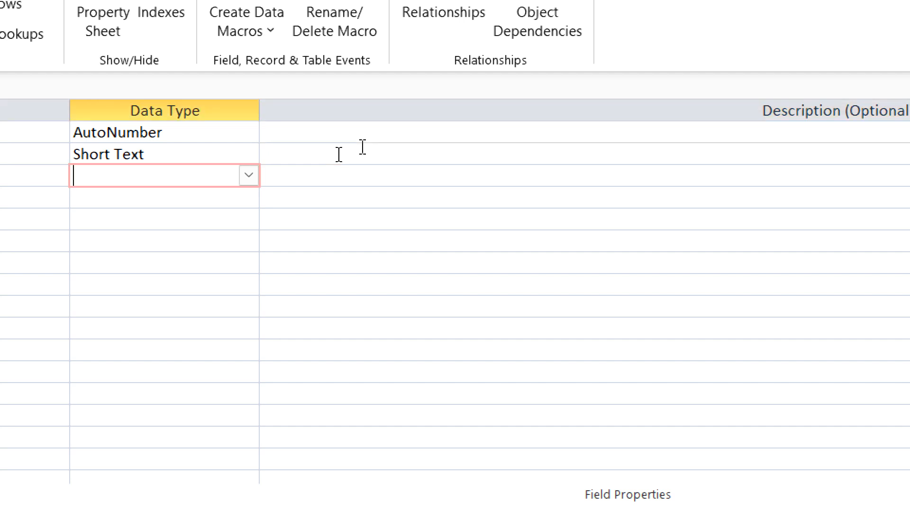
pyautogui.hotkey('shift', 'Tab')
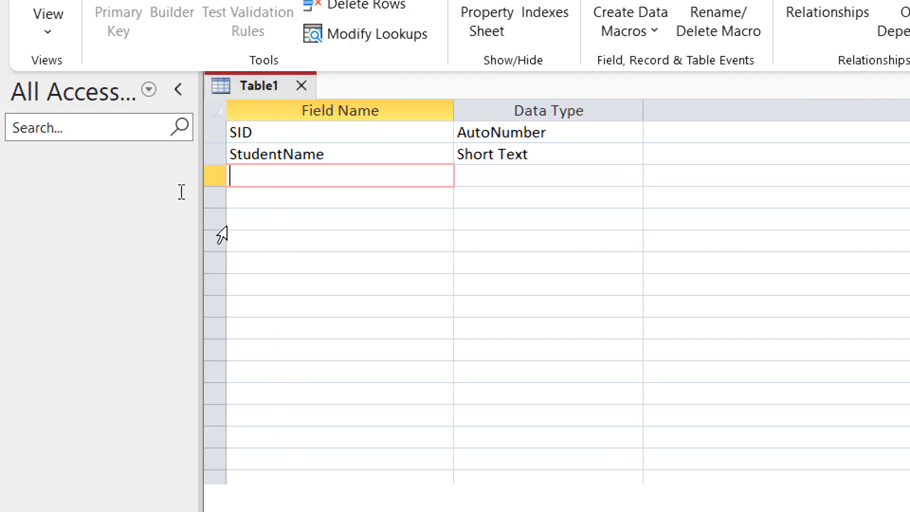
# Add a StudentFatherName field with the default Short Text type.
pyautogui.write('Student')
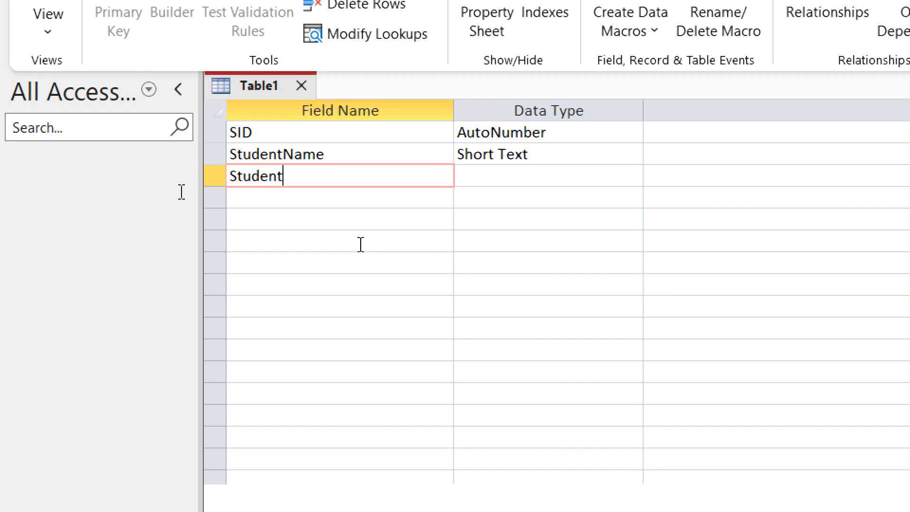
pyautogui.write('Father name')
pyautogui.press('BackSpace')
pyautogui.press('BackSpace')
pyautogui.press('BackSpace')
pyautogui.press('BackSpace')
pyautogui.press('BackSpace')
pyautogui.write('Name')
pyautogui.press('Tab')
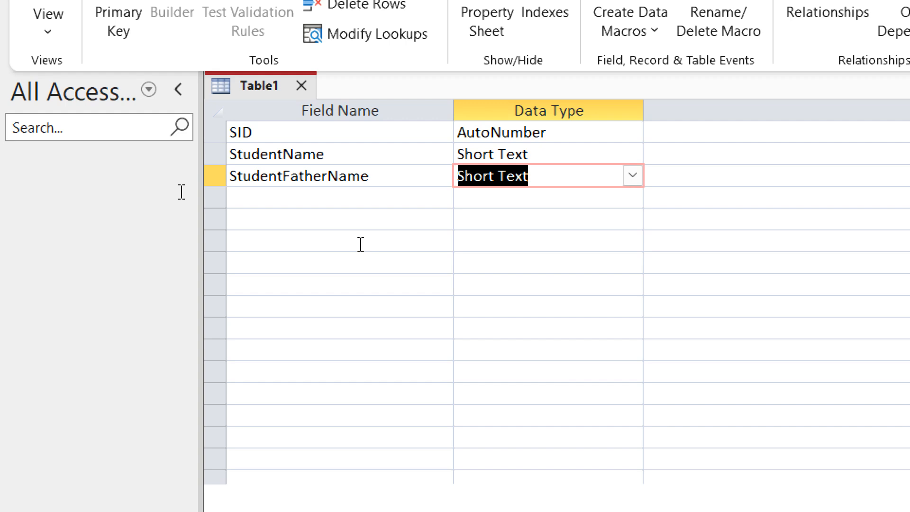
pyautogui.press('Tab')
pyautogui.press('Tab')
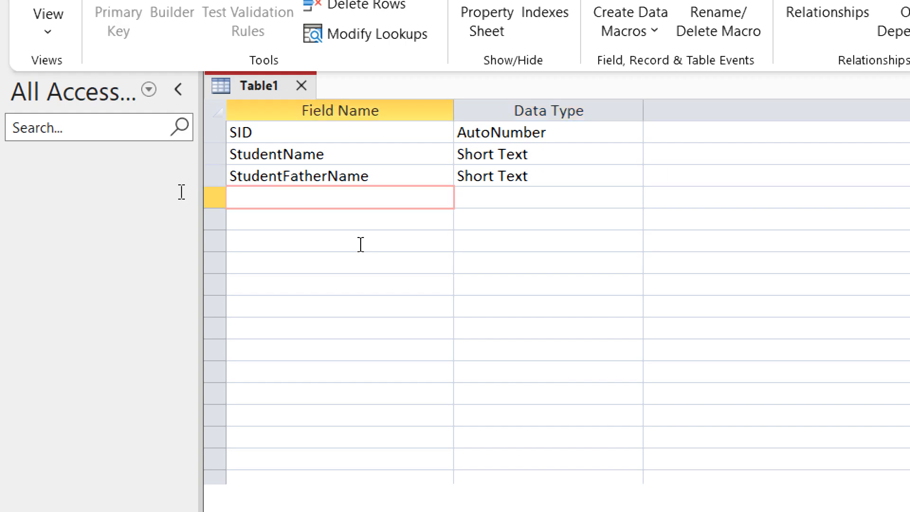
# Add a StudentAddress field name in the next row.
pyautogui.write('Student')
pyautogui.press('BackSpace')
pyautogui.write('Addres')
pyautogui.write('s')
pyautogui.press('Tab')
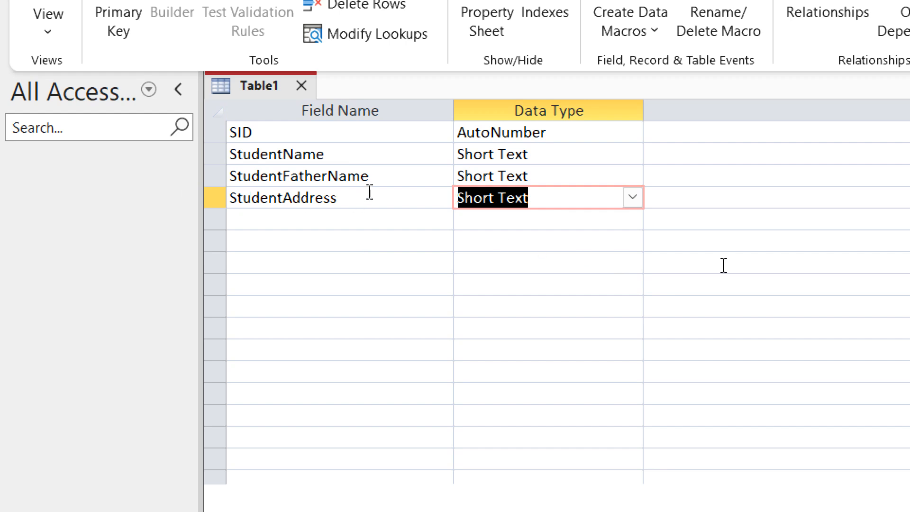
# Set StudentAddress to Long Text and begin typing the gender field name.
pyautogui.click(632, 195)
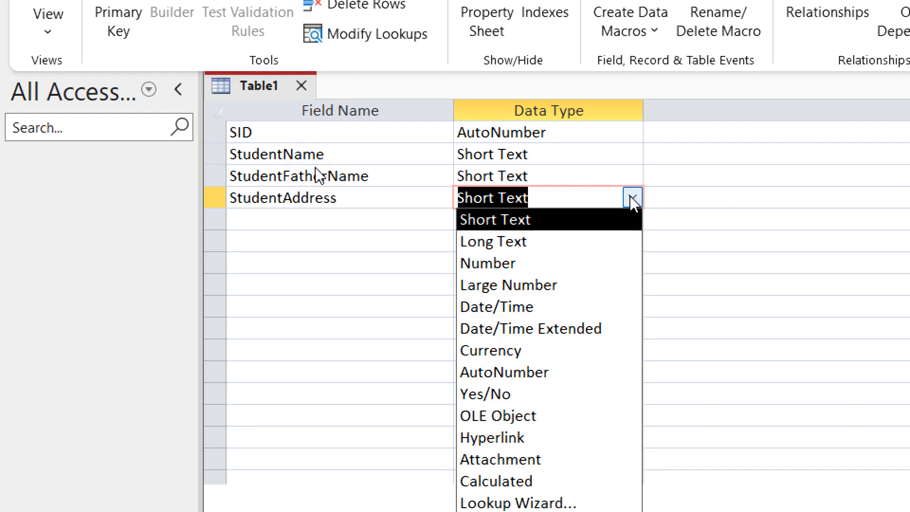
pyautogui.click(525, 246)
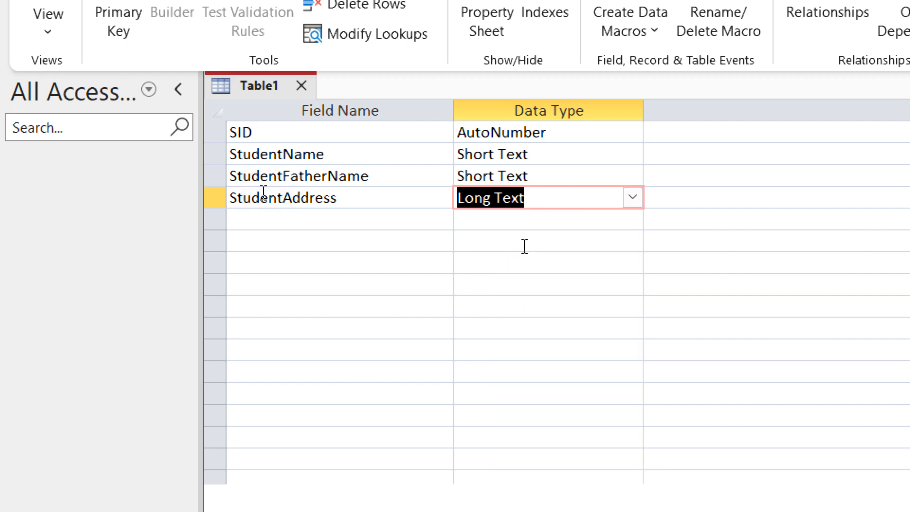
pyautogui.press('Tab')
pyautogui.press('Tab')
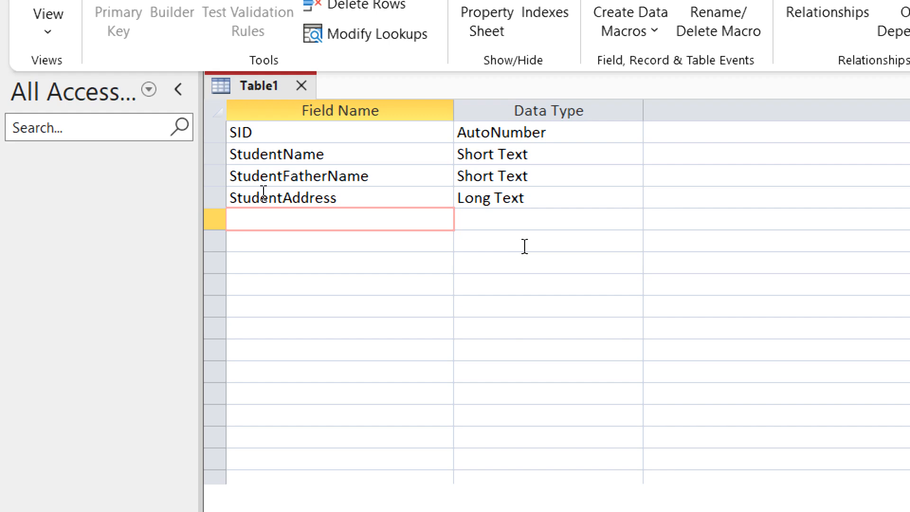
pyautogui.write('StudentGan d')
# Correct the field name to StudentGander as Short Text, then enter StudentFee in the next row.
pyautogui.press('BackSpace')
pyautogui.write('n de')
pyautogui.press('BackSpace')
pyautogui.press('BackSpace')
pyautogui.press('BackSpace')
pyautogui.write('der')
pyautogui.press('Tab')
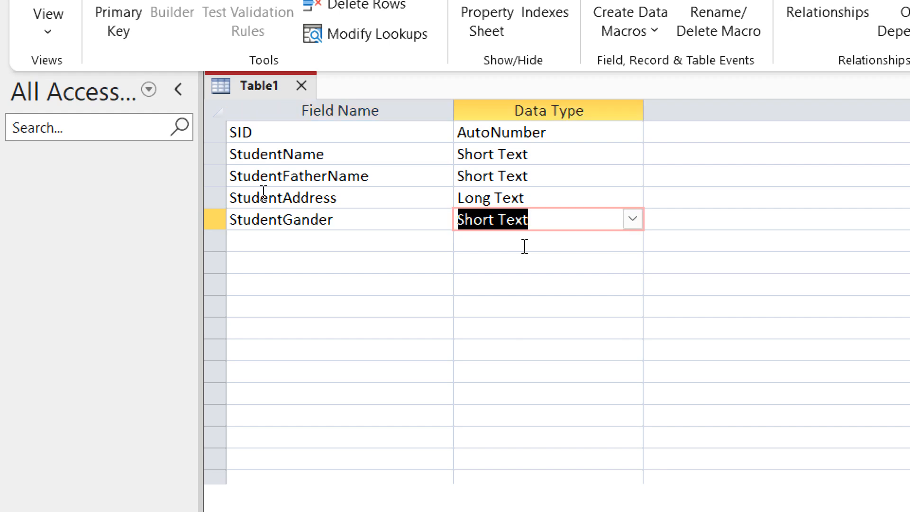
pyautogui.press('Tab')
pyautogui.press('Tab')
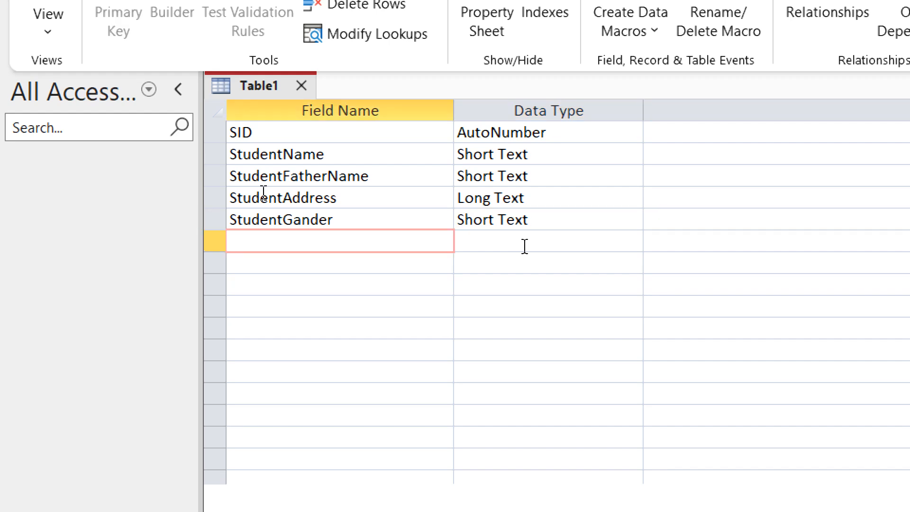
pyautogui.write('StudentFee')
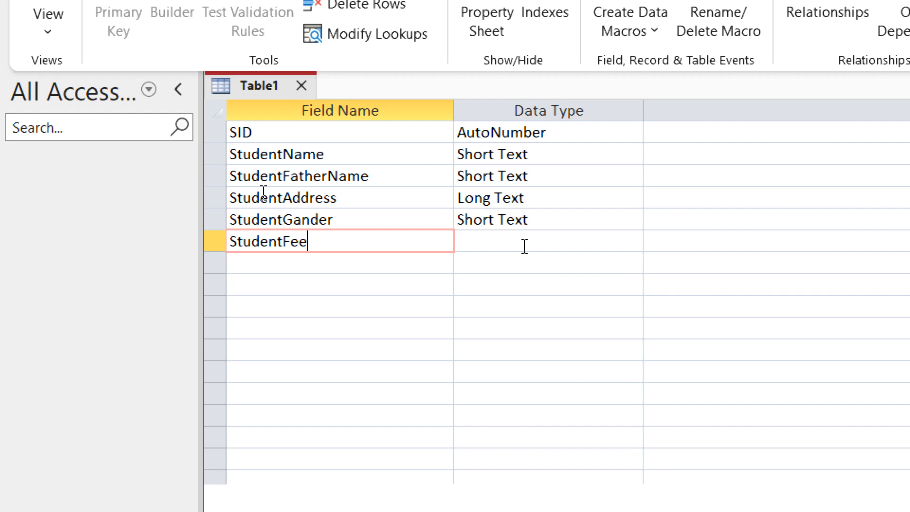
# Set StudentFee's data type to Number, dismissing an incoming video call window.
pyautogui.press('Tab')
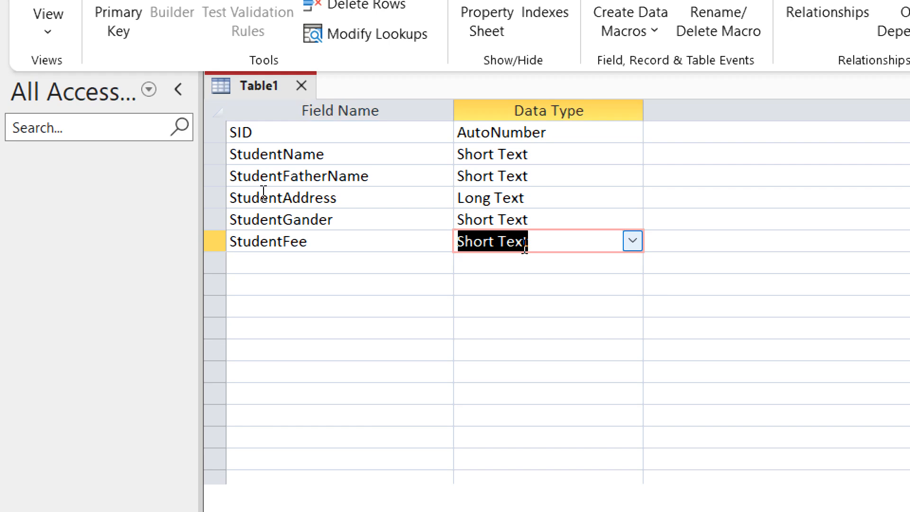
pyautogui.click(635, 242)
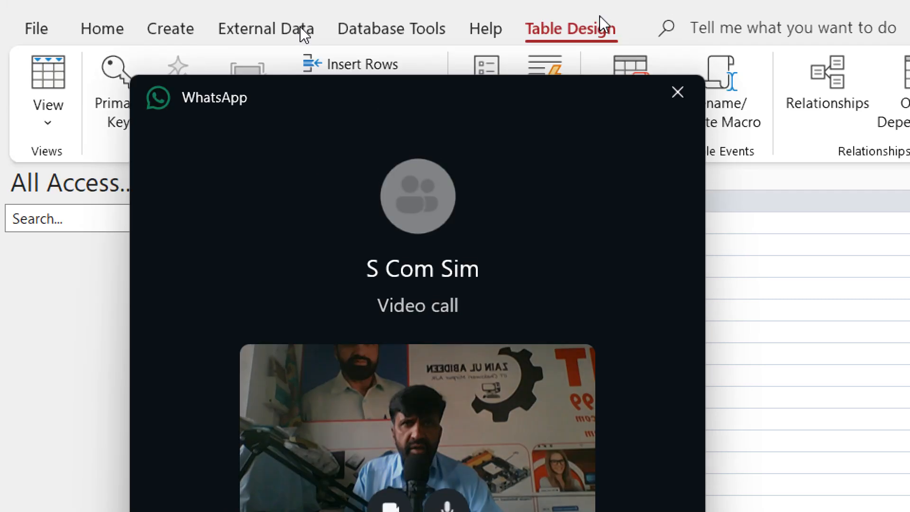
pyautogui.click(668, 95)
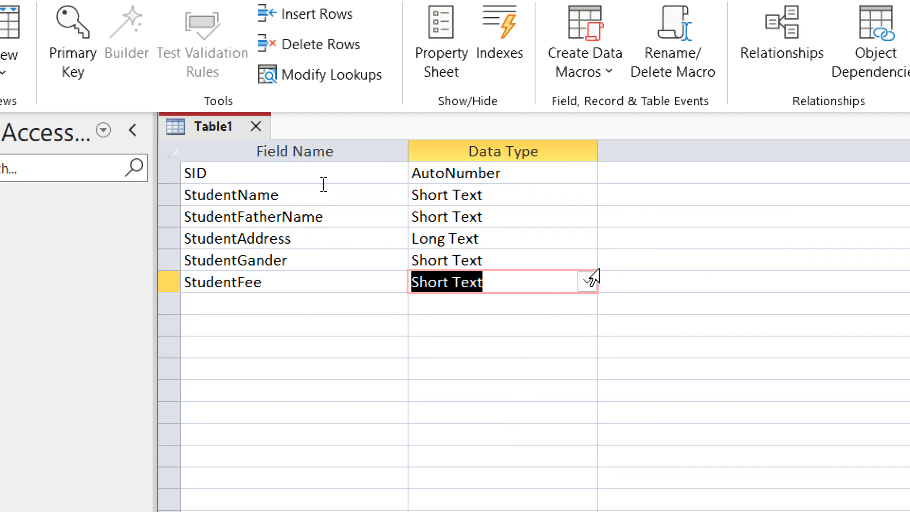
pyautogui.click(587, 282)
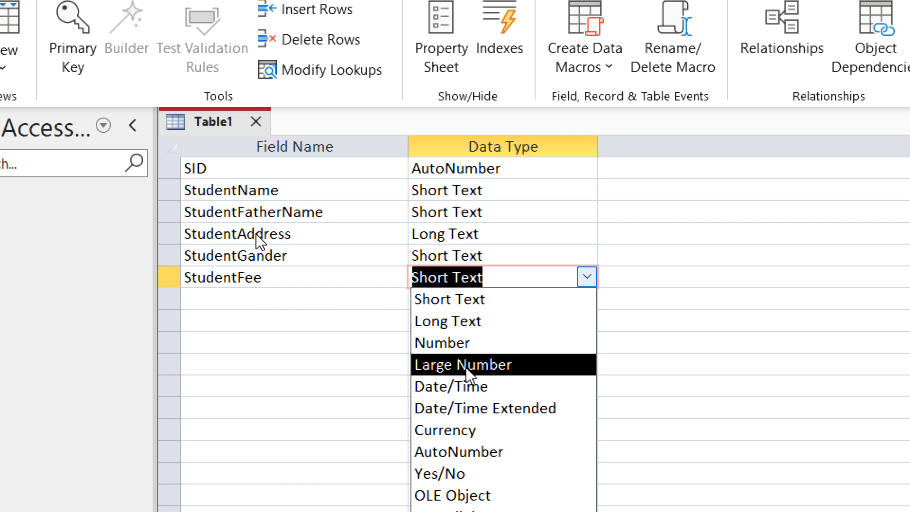
pyautogui.click(466, 342)
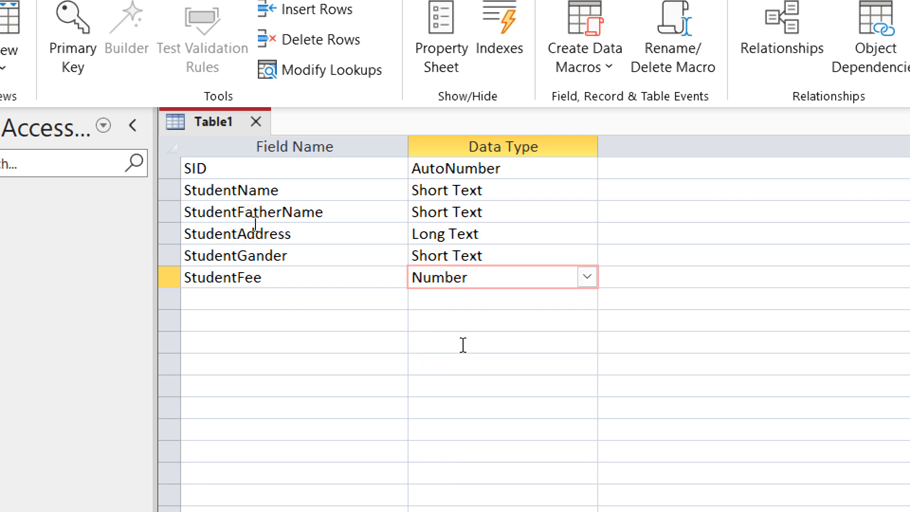
pyautogui.press('Tab')
pyautogui.press('Tab')
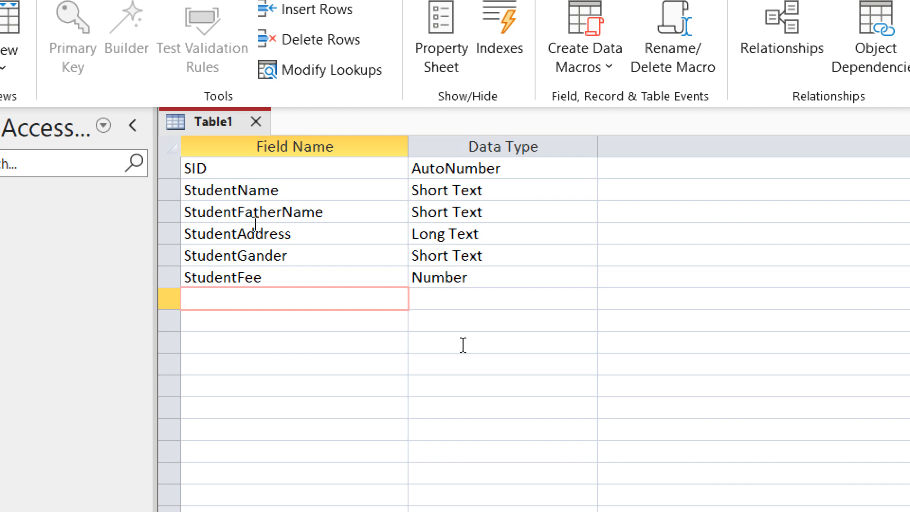
# Add an SDOB field with the Date/Time data type.
pyautogui.write('SDOB')
pyautogui.press('Tab')
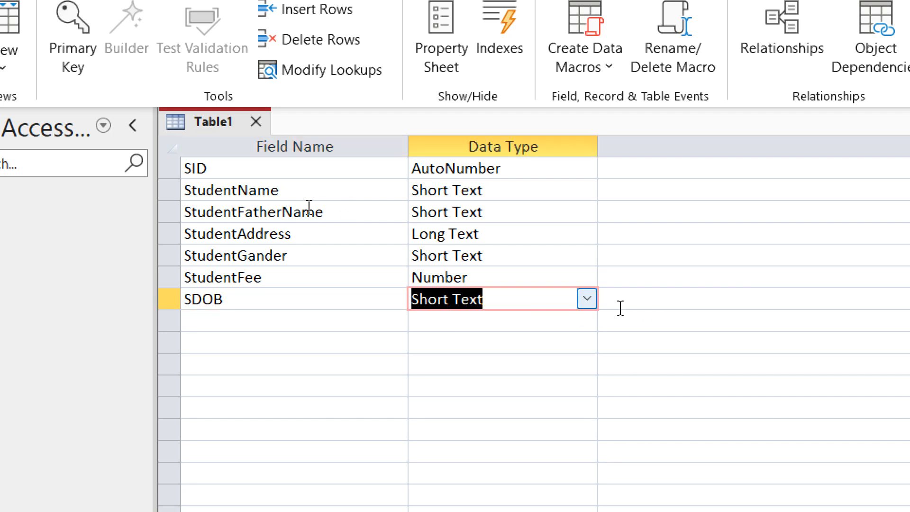
pyautogui.click(588, 303)
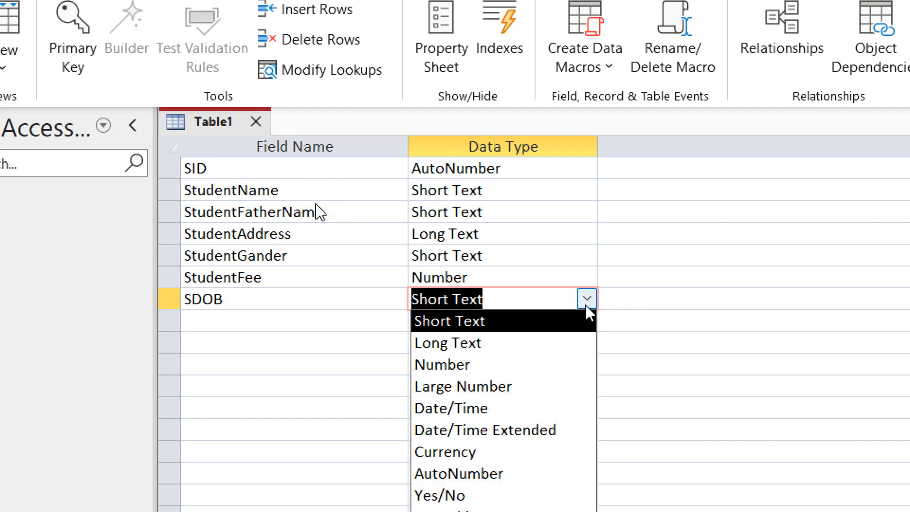
pyautogui.click(476, 408)
pyautogui.press('Tab')
pyautogui.press('Tab')
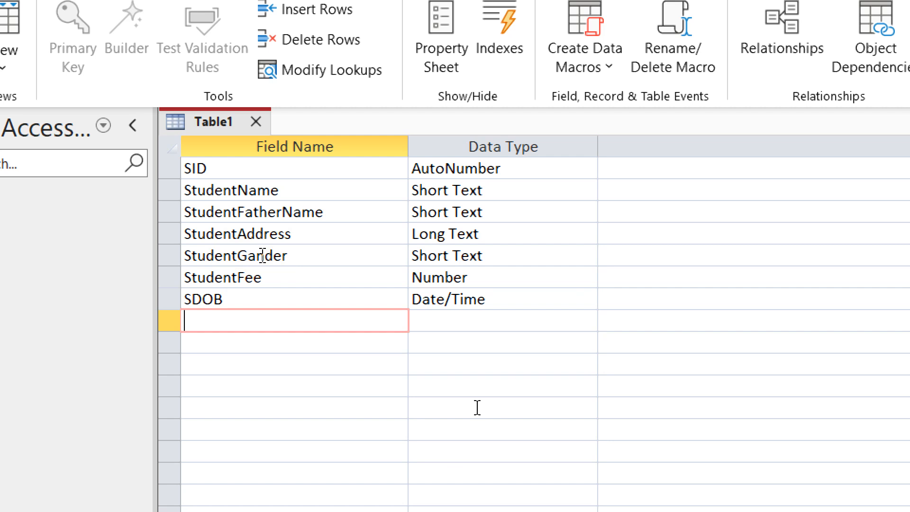
# Add a StudentEducated Yes/No field and begin naming the next field StudentEmail.
pyautogui.write('StudentEduca')
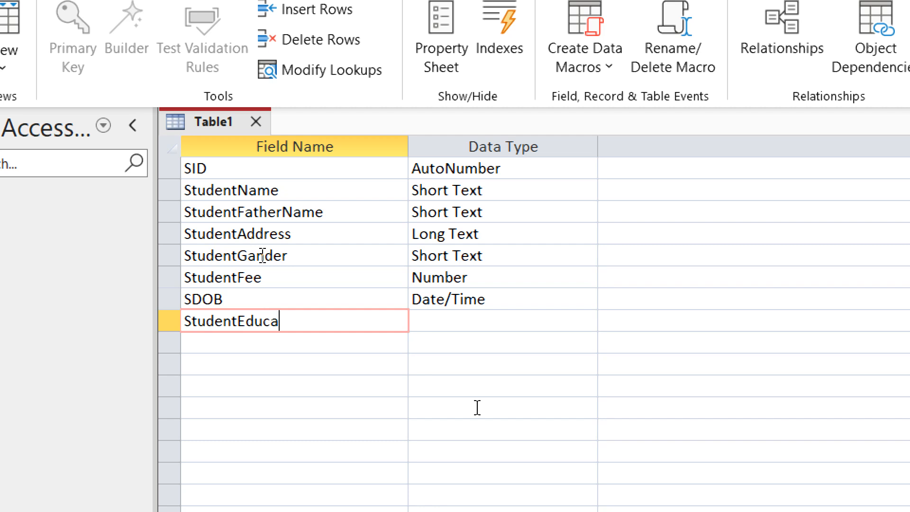
pyautogui.write('ted')
pyautogui.press('Tab')
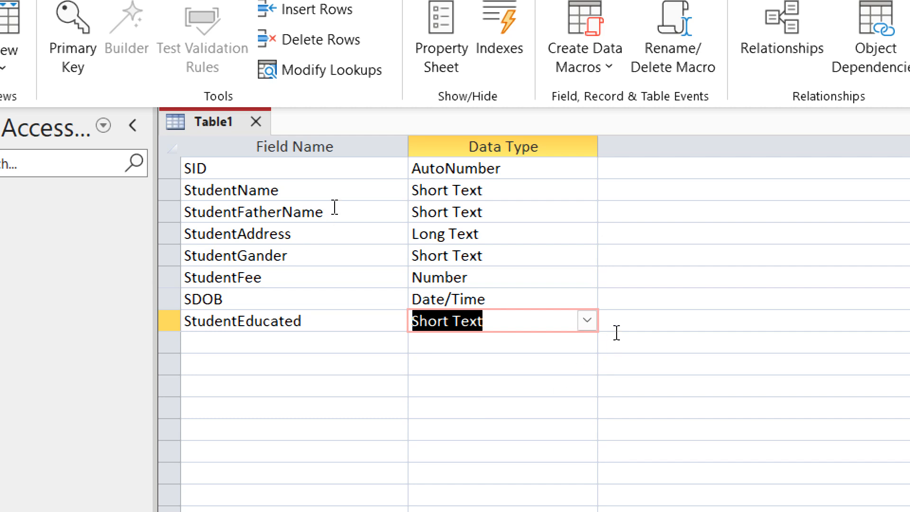
pyautogui.click(587, 321)
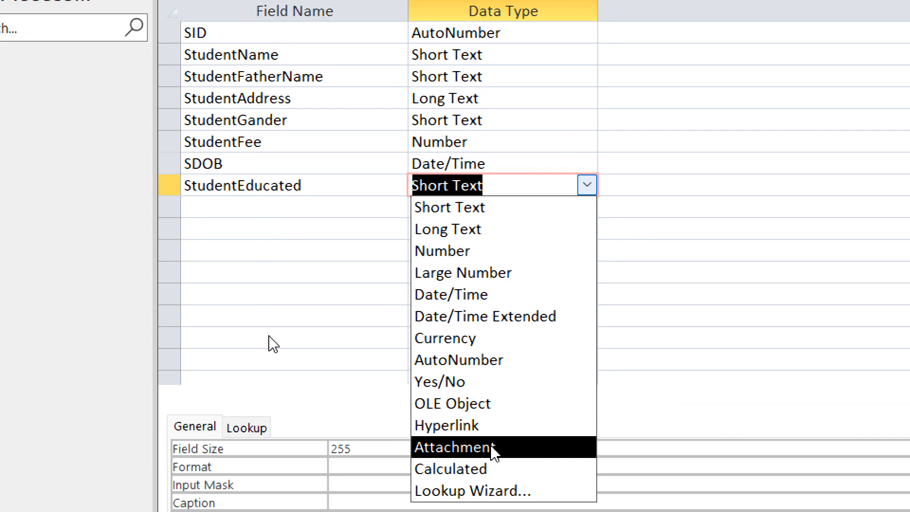
pyautogui.click(472, 380)
pyautogui.press('Return')
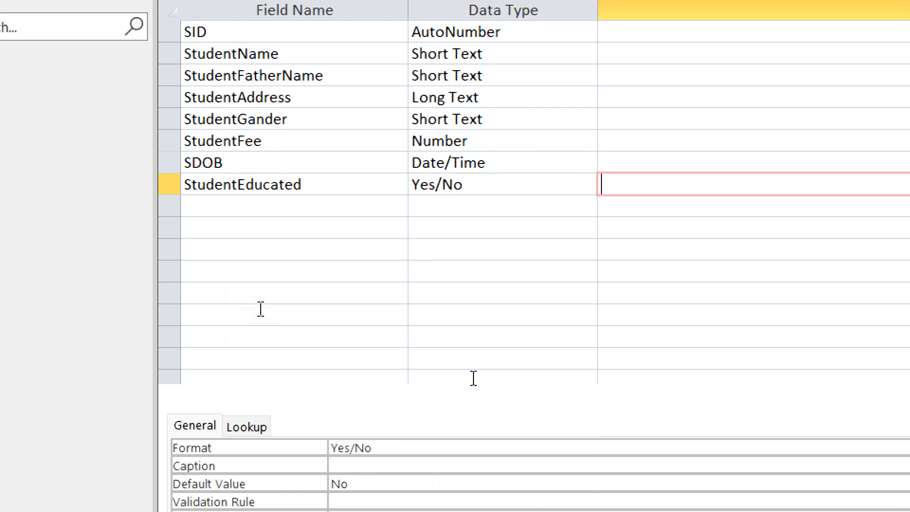
pyautogui.press('Return')
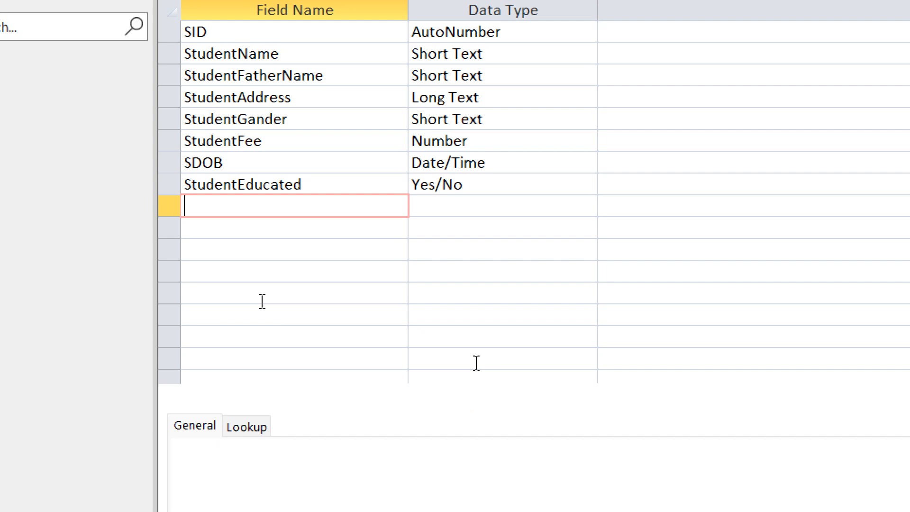
pyautogui.write('StudentEmail')
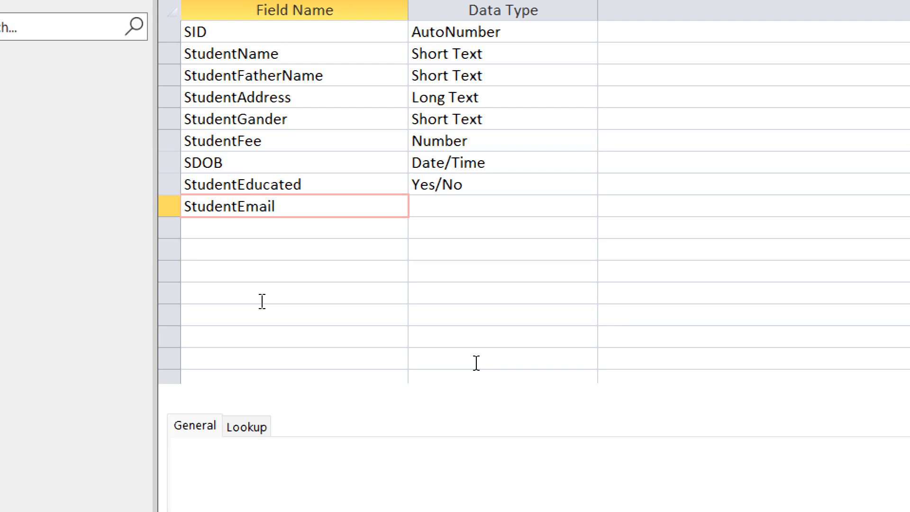
# Make StudentEmail a Hyperlink field.
pyautogui.press('Tab')
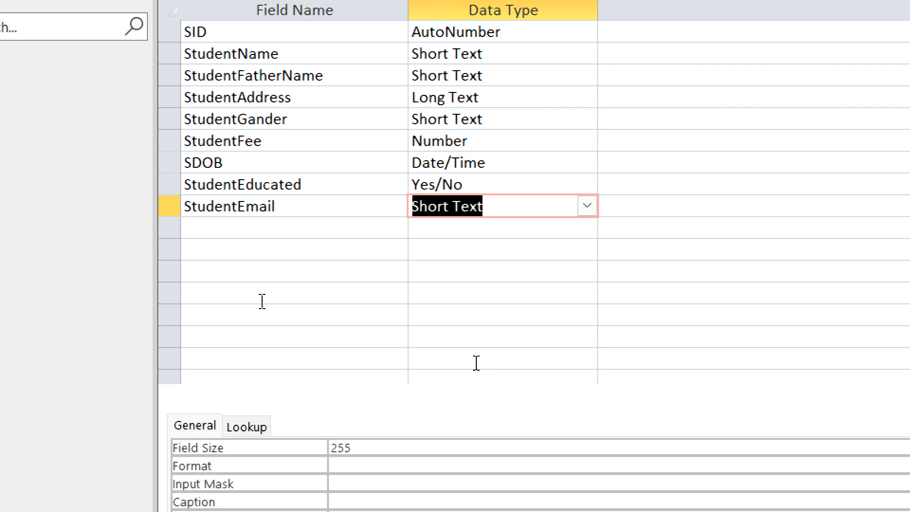
pyautogui.click(587, 206)
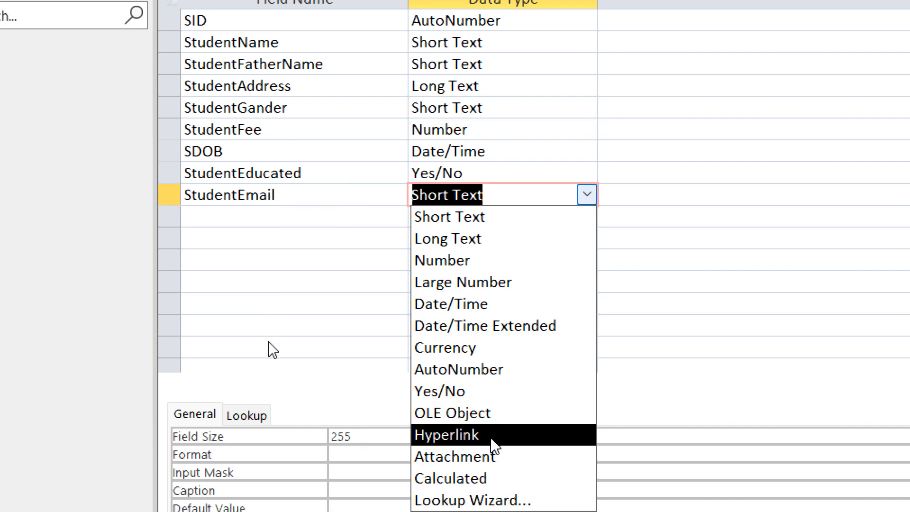
pyautogui.click(491, 434)
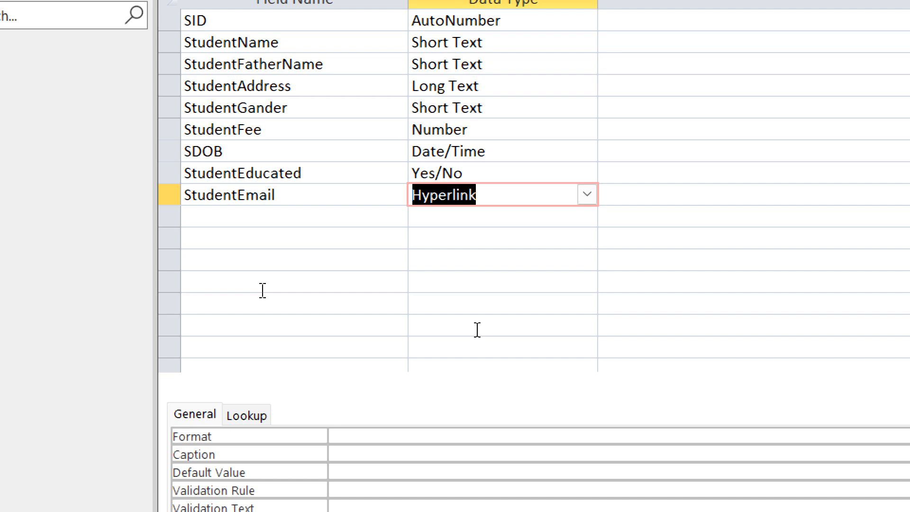
pyautogui.press('Tab')
pyautogui.press('Tab')
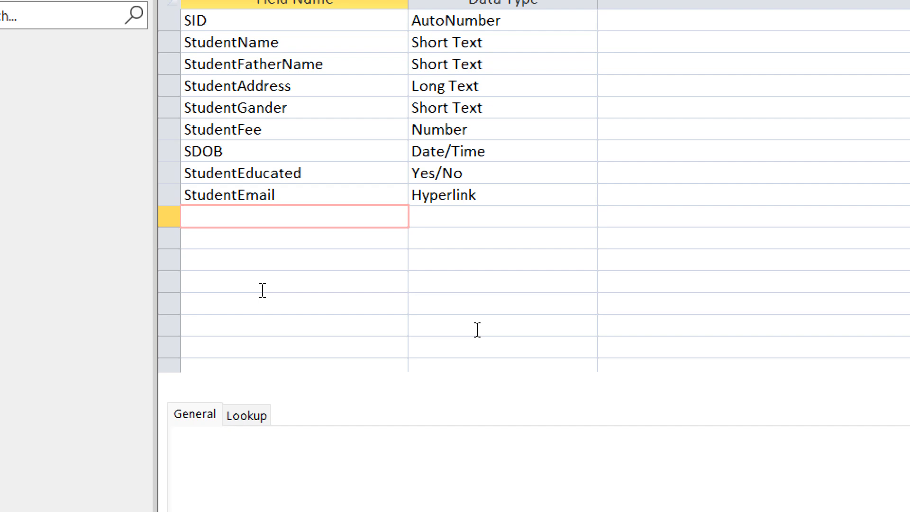
# Add StudentQual as Short Text and start naming the next field StudentPicture.
pyautogui.write('Student Qual')
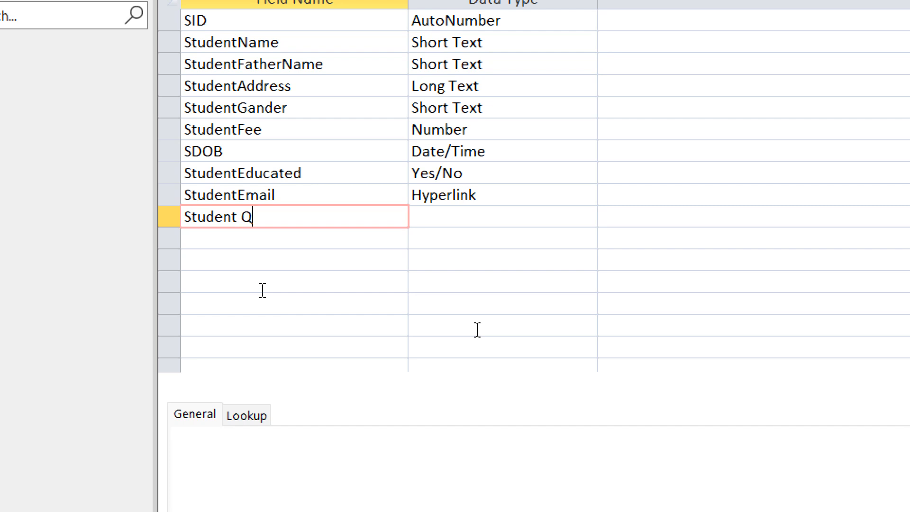
pyautogui.press('BackSpace')
pyautogui.press('BackSpace')
pyautogui.press('BackSpace')
pyautogui.press('BackSpace')
pyautogui.press('BackSpace')
pyautogui.write('Qual')
pyautogui.press('Tab')
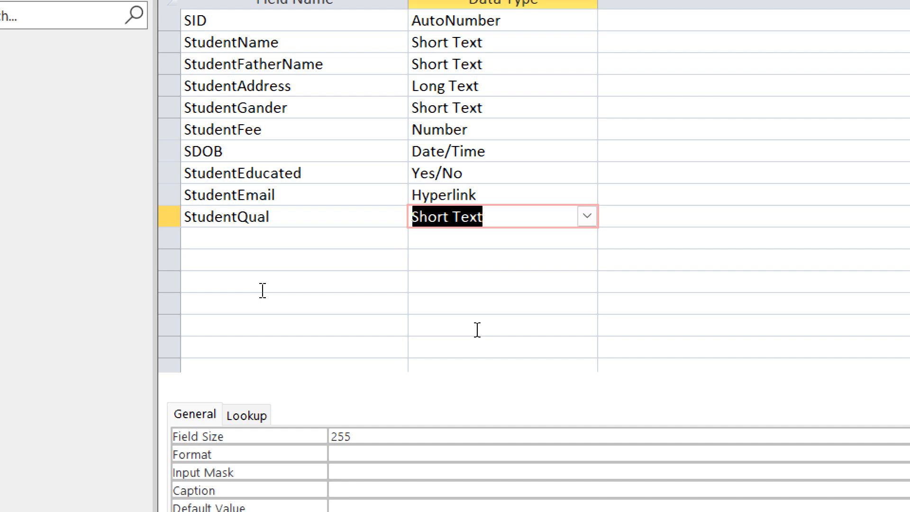
pyautogui.press('Tab')
pyautogui.press('Tab')
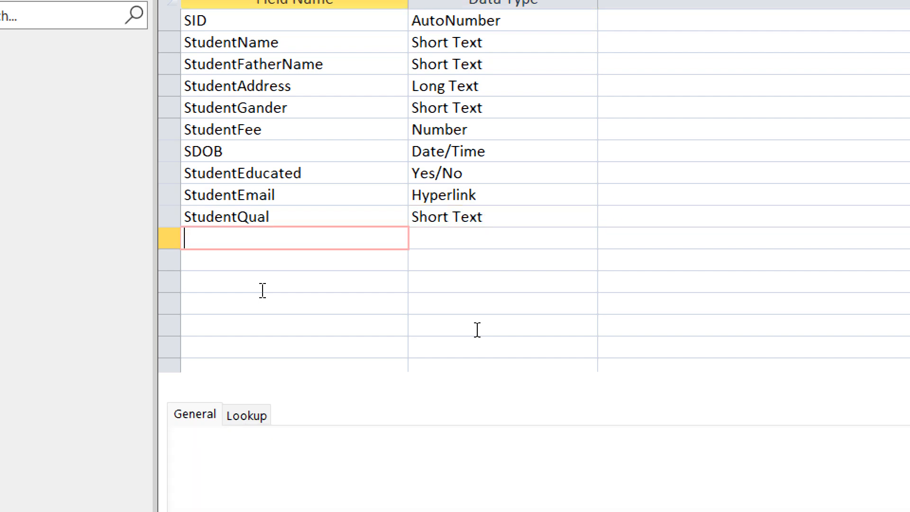
pyautogui.write('StudentPic')
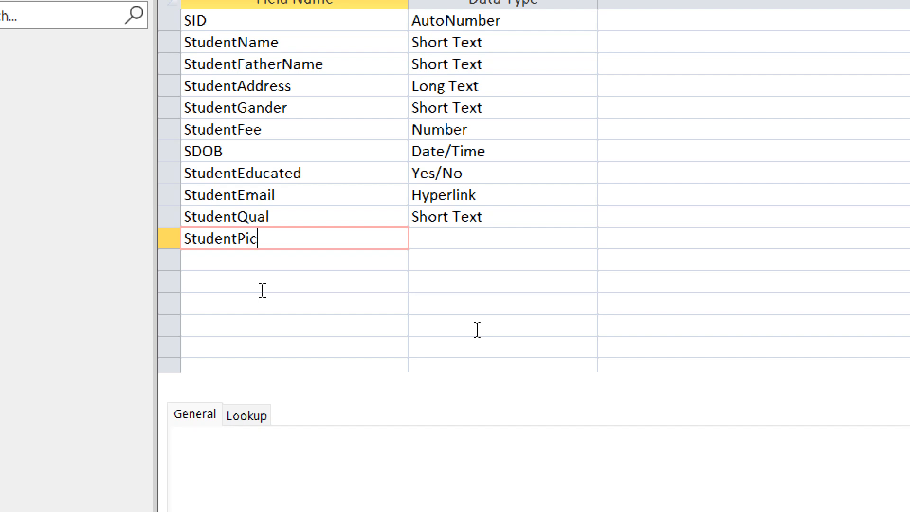
pyautogui.write('ture')
# Set StudentPicture's data type to OLE Object.
pyautogui.press('Tab')
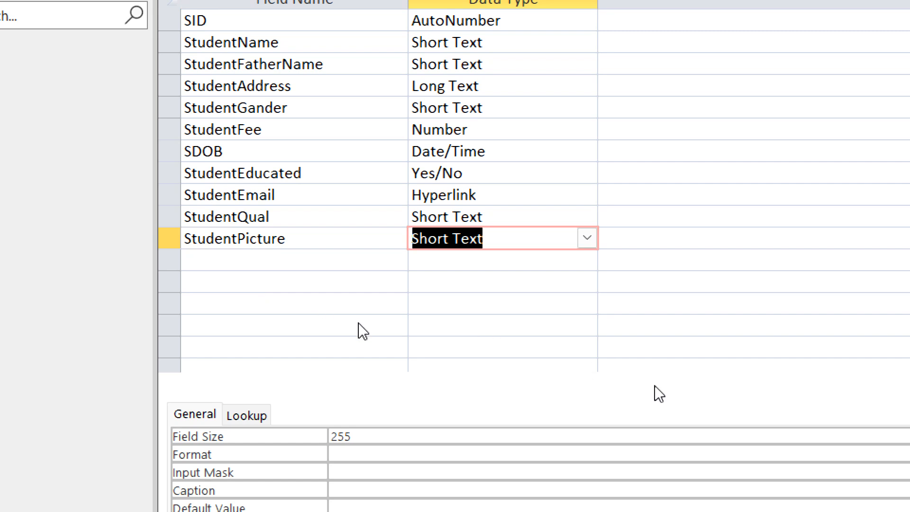
pyautogui.click(593, 238)
pyautogui.click(484, 455)
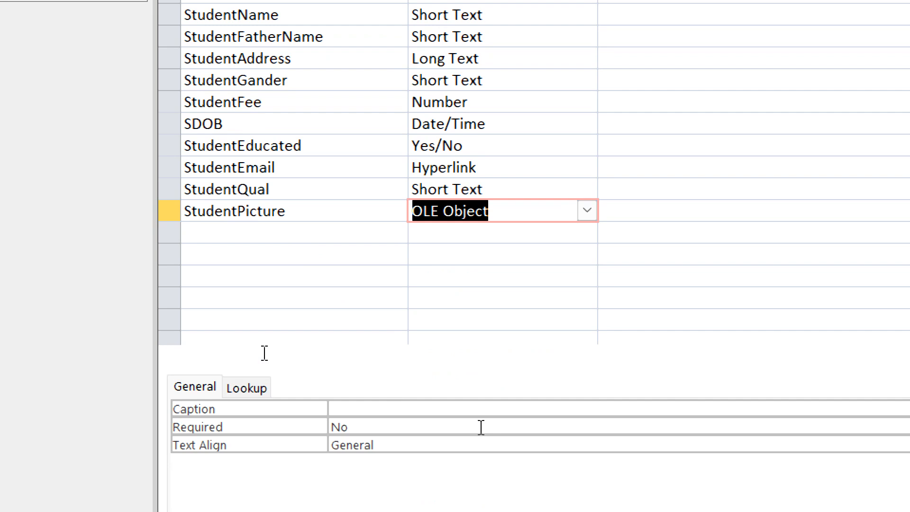
pyautogui.press('Tab')
pyautogui.press('Tab')
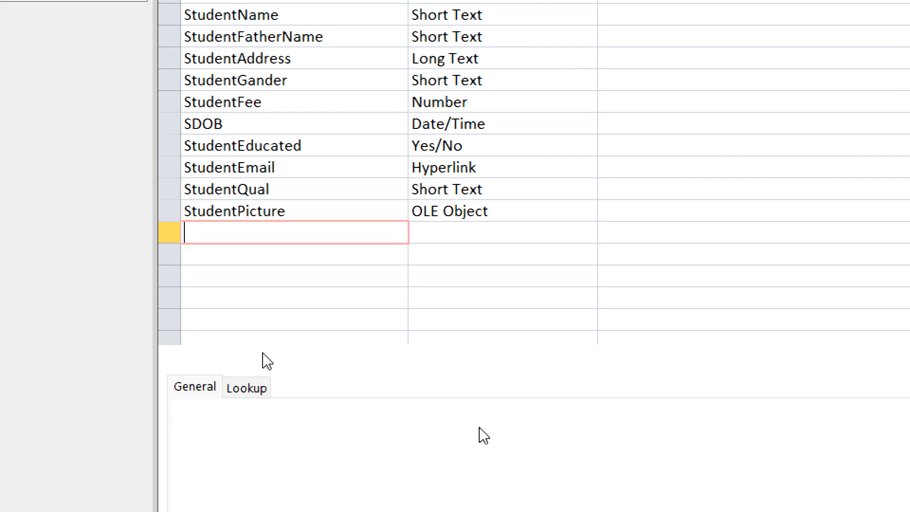
# Add SCNIC as a Short Text field and name the next field Other.
pyautogui.write('SCNIC')
pyautogui.press('Tab')
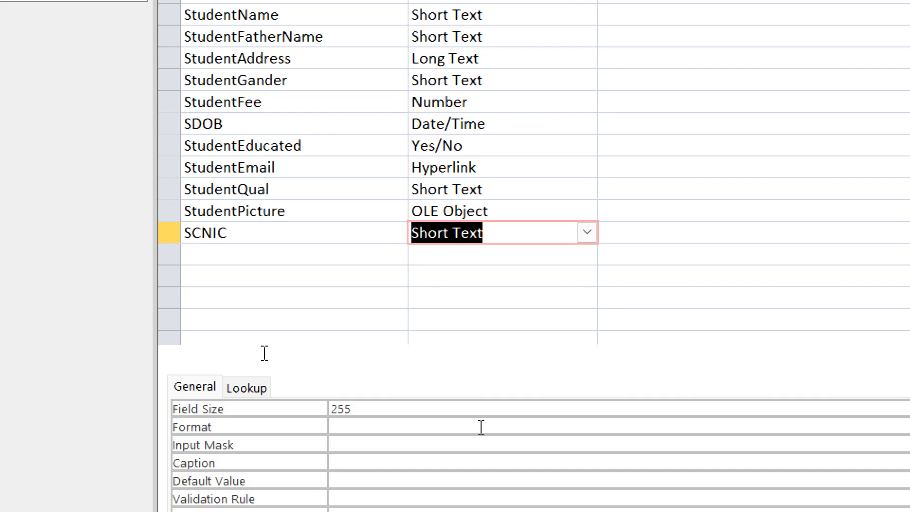
pyautogui.press('Tab')
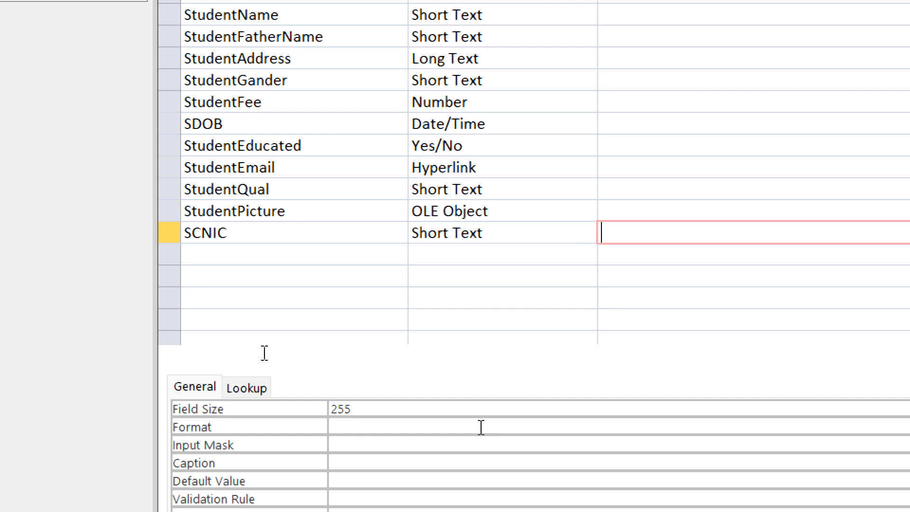
pyautogui.press('Tab')
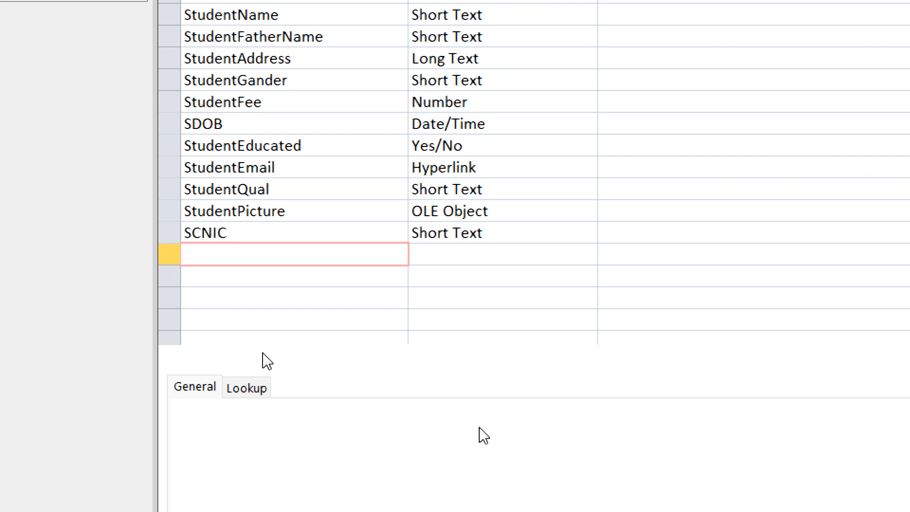
pyautogui.write('Other')
# Set the Other field's data type to Attachment, completing the thirteen-field design.
pyautogui.press('Tab')
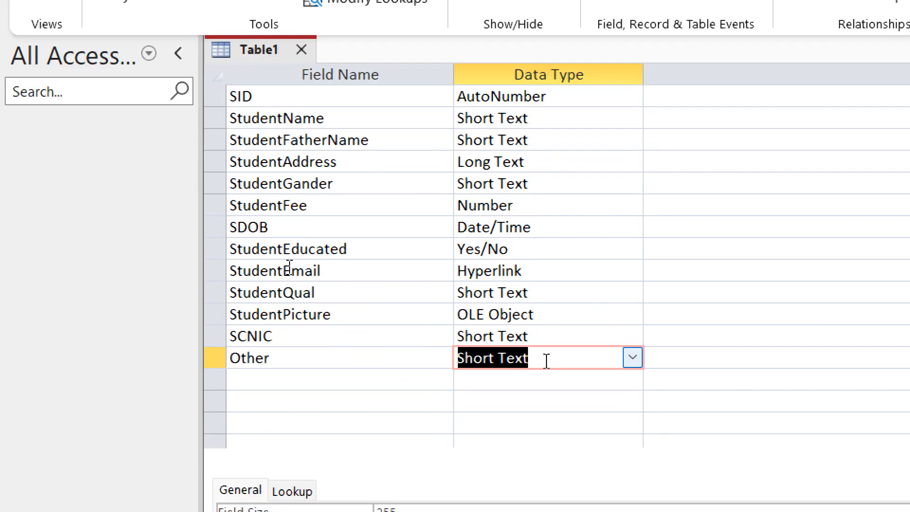
pyautogui.click(634, 356)
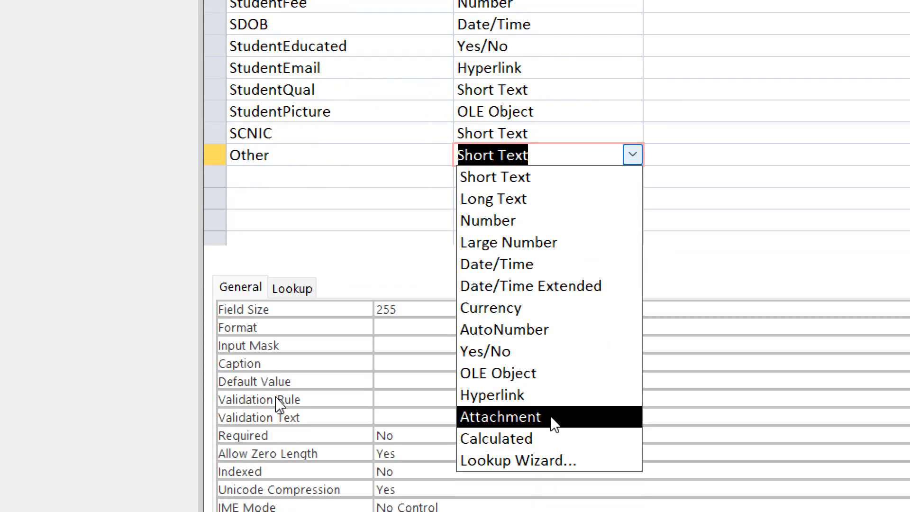
pyautogui.click(550, 417)
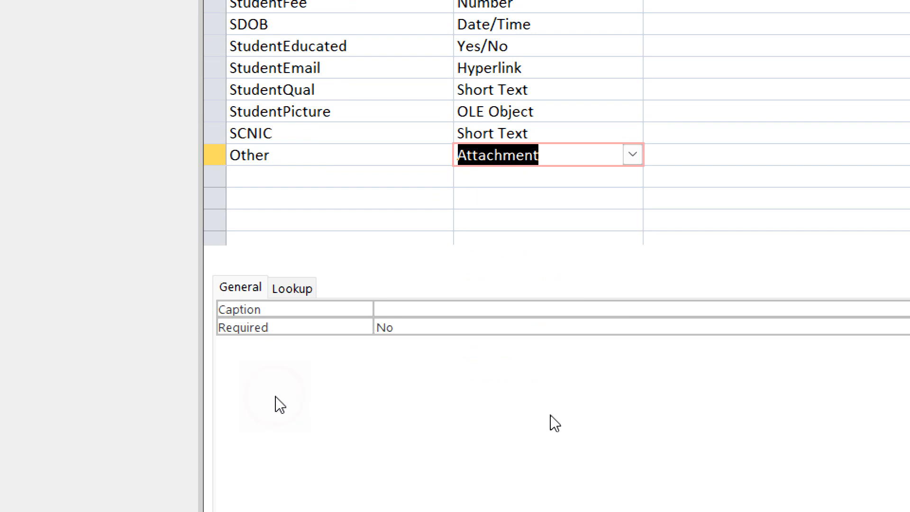
pyautogui.click(633, 155)
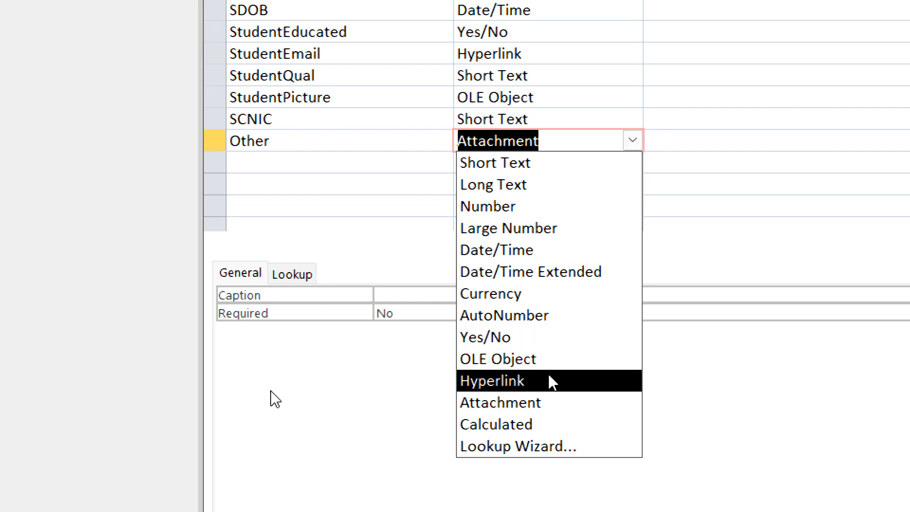
pyautogui.click(538, 402)
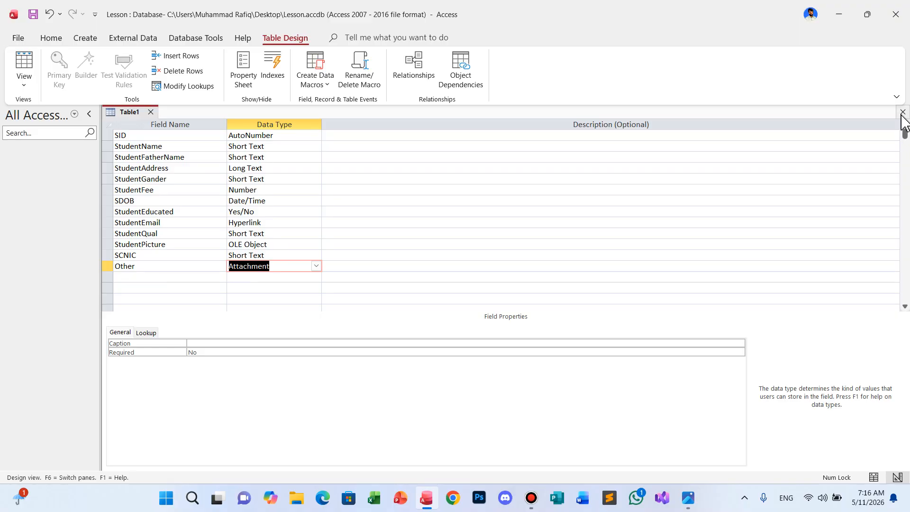
# Save Table1 as StudentTbl without a primary key and open it in Datasheet View.
pyautogui.click(895, 112)
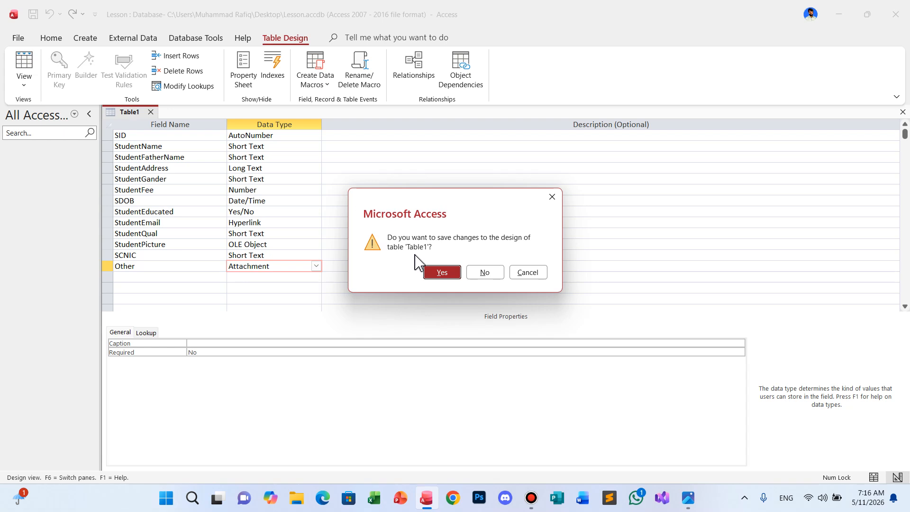
pyautogui.click(441, 273)
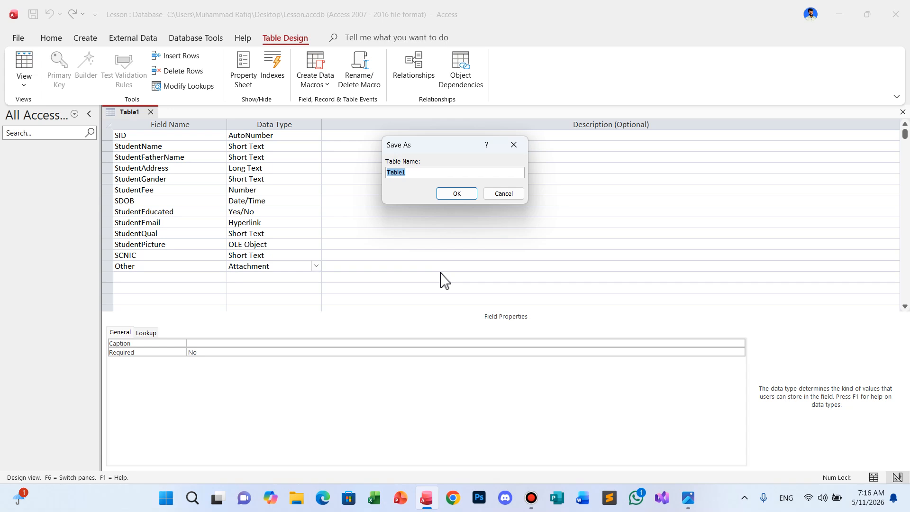
pyautogui.write('S')
pyautogui.write('tudent')
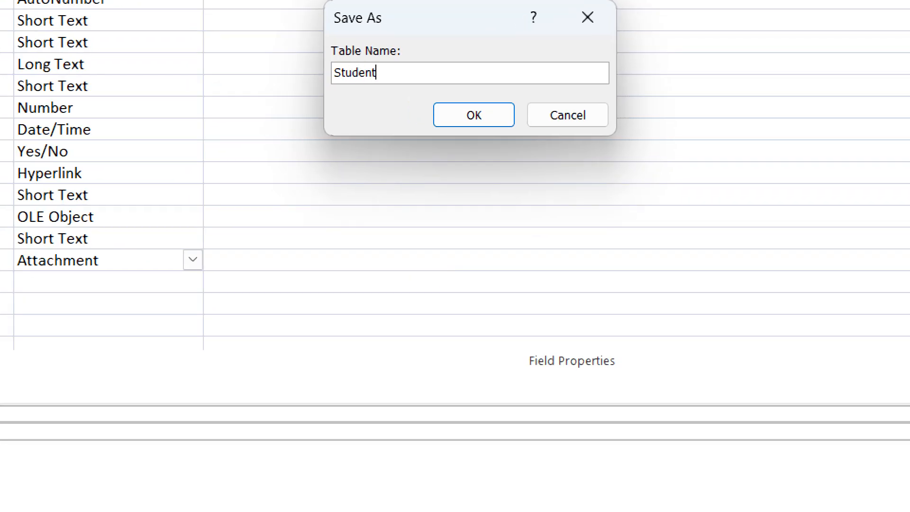
pyautogui.write('Tbl')
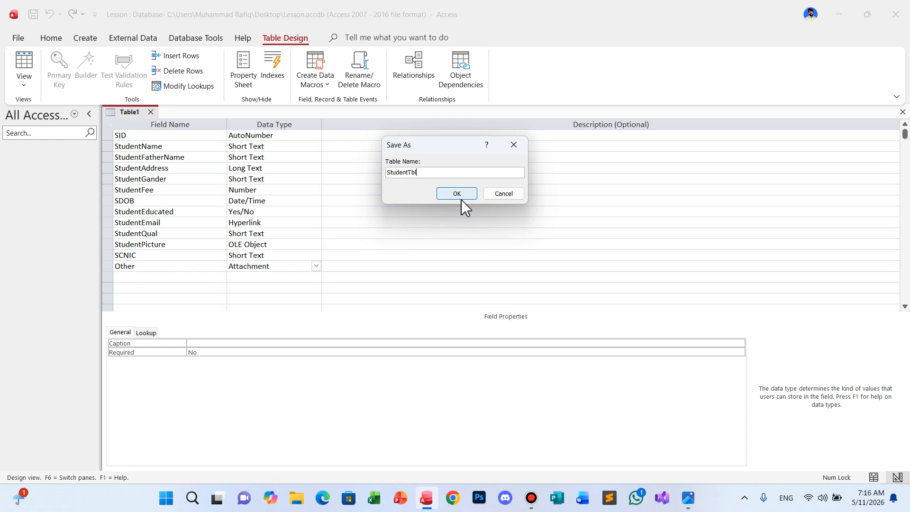
pyautogui.click(462, 196)
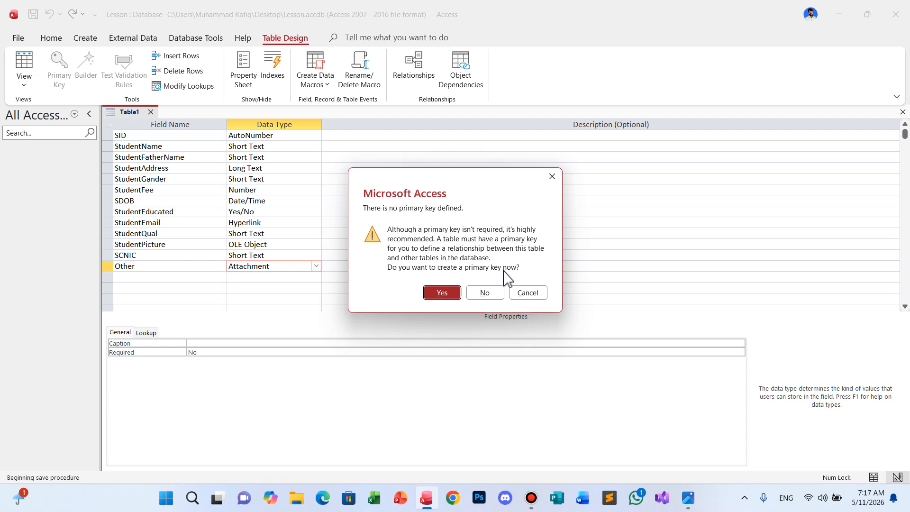
pyautogui.click(485, 293)
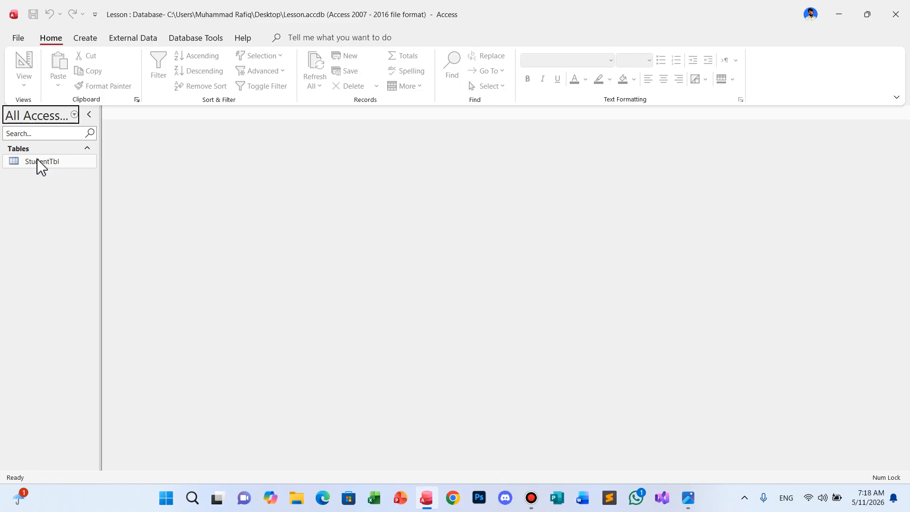
pyautogui.doubleClick(40, 163)
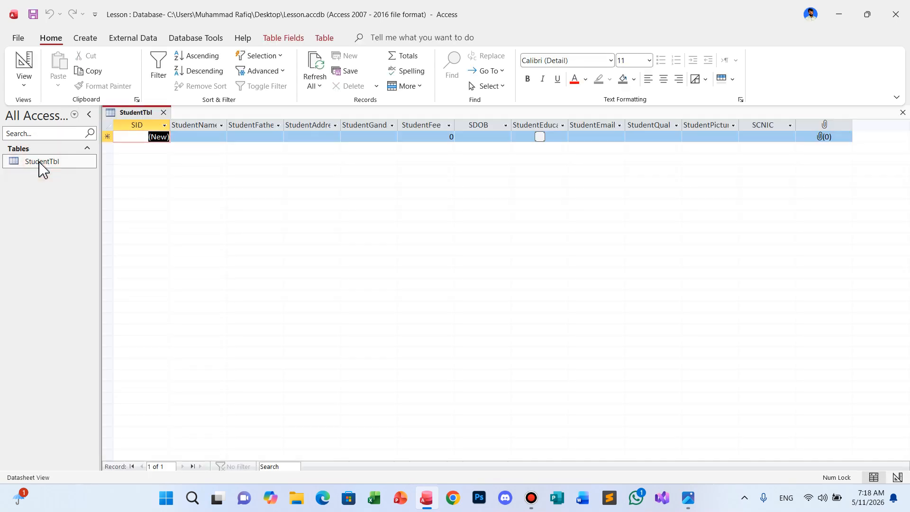
# Reopen StudentTbl and enter the student's name and father's name in the first record.
pyautogui.hotkey('ctrl', 'w')
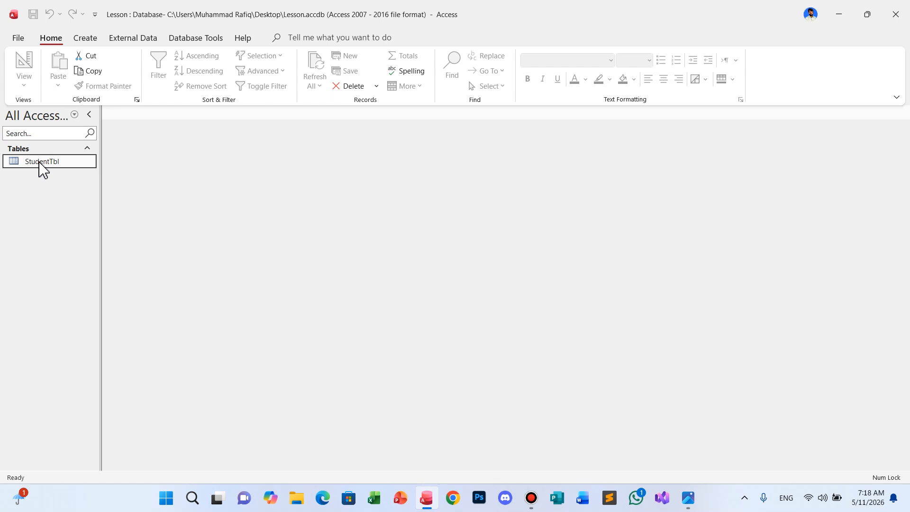
pyautogui.doubleClick(40, 163)
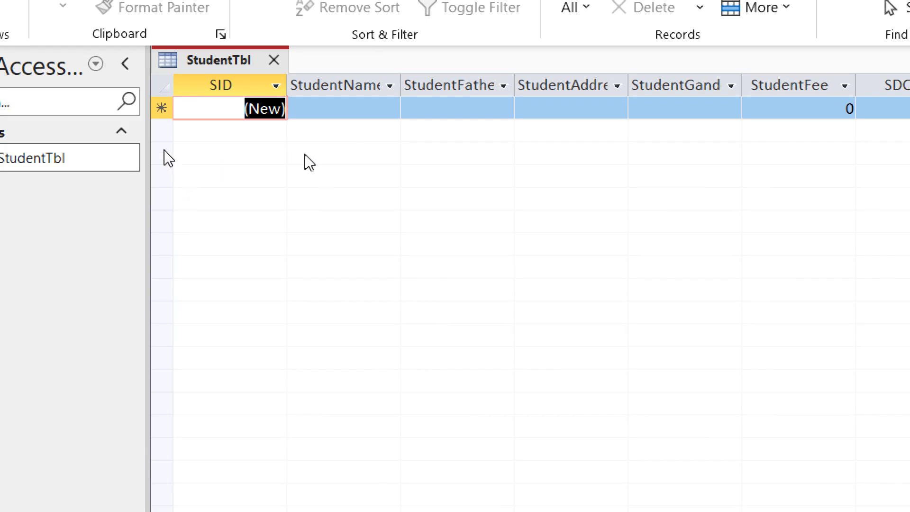
pyautogui.press('Tab')
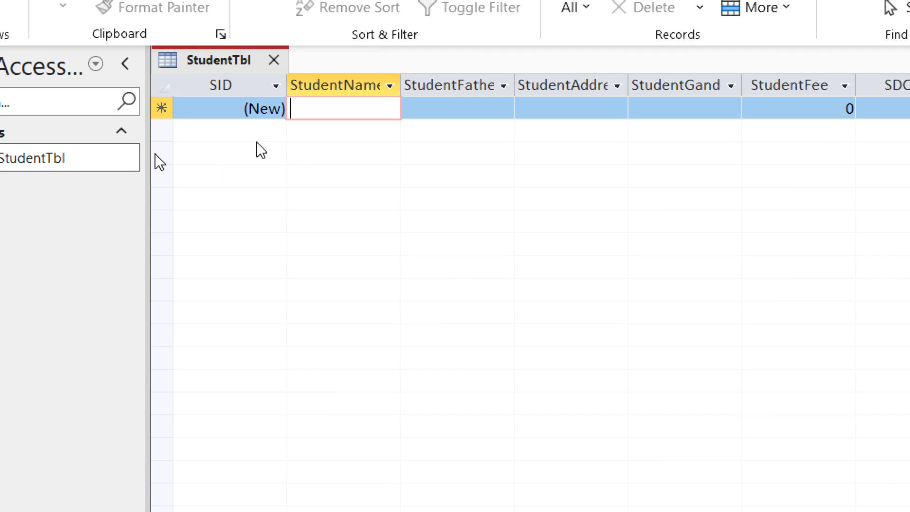
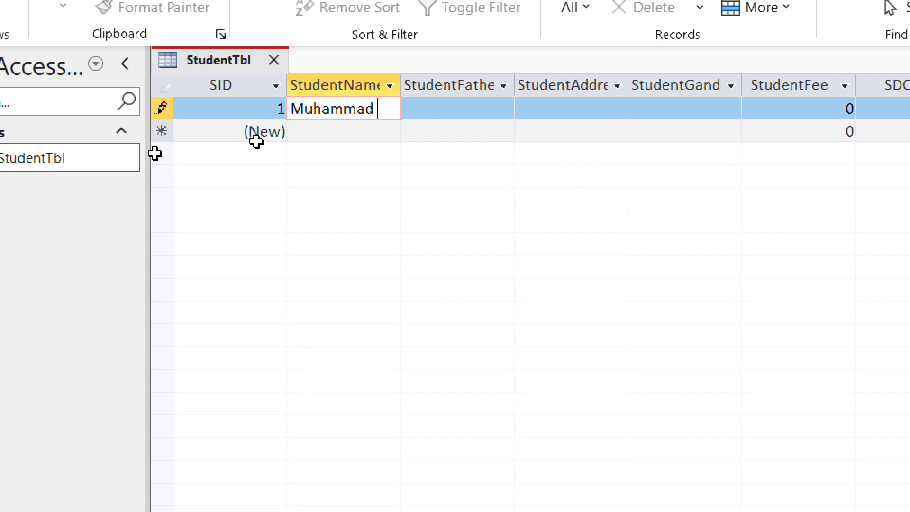
pyautogui.press('Tab')
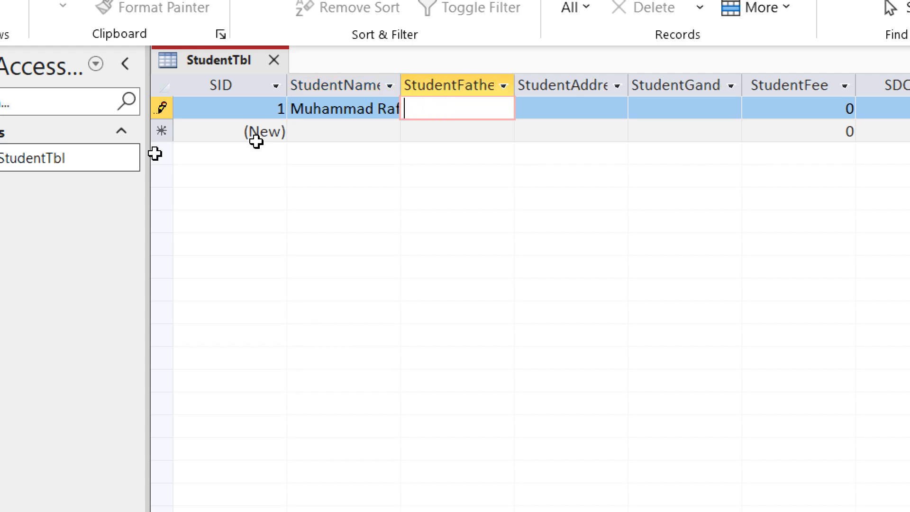
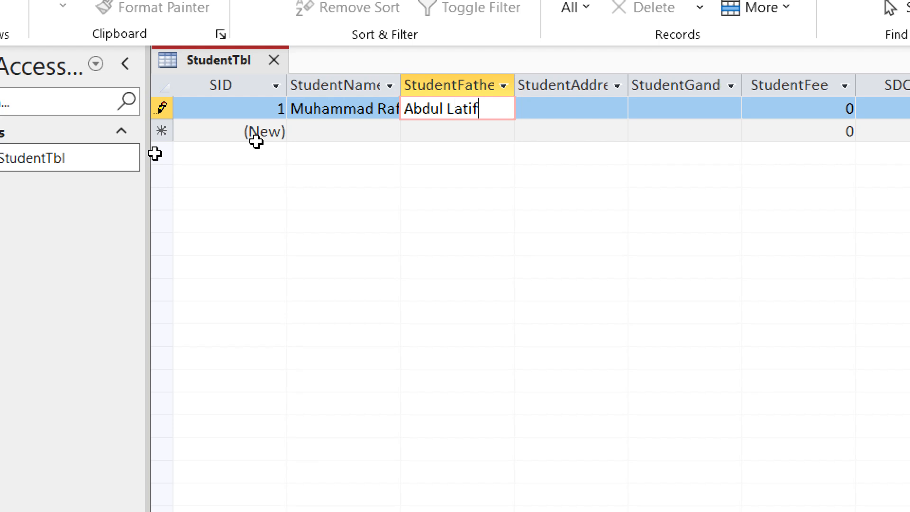
pyautogui.press('Tab')
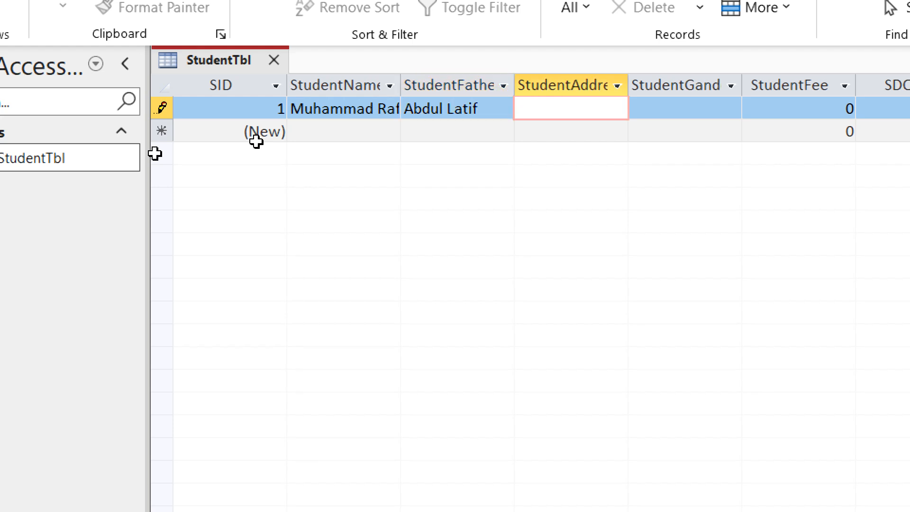
# Enter the student's address, gender Male and fee 3000 in the first record.
pyautogui.write('Chakswari mirp')
pyautogui.press('BackSpace')
pyautogui.press('BackSpace')
pyautogui.press('BackSpace')
pyautogui.press('BackSpace')
pyautogui.write('Mirpur')
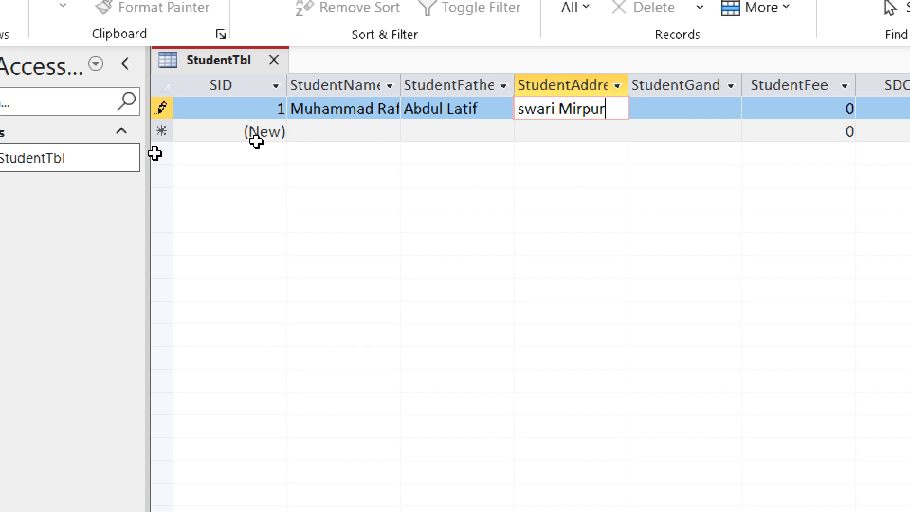
pyautogui.press('Tab')
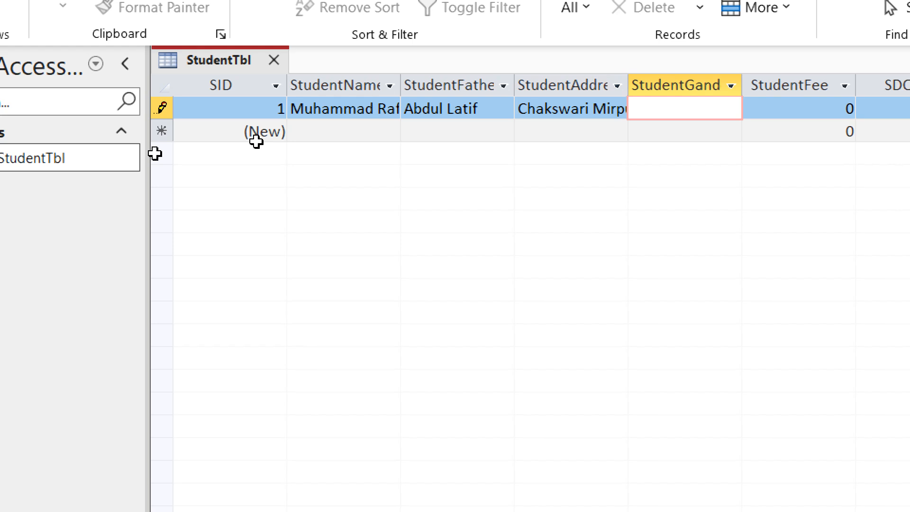
pyautogui.write('Male')
pyautogui.press('Tab')
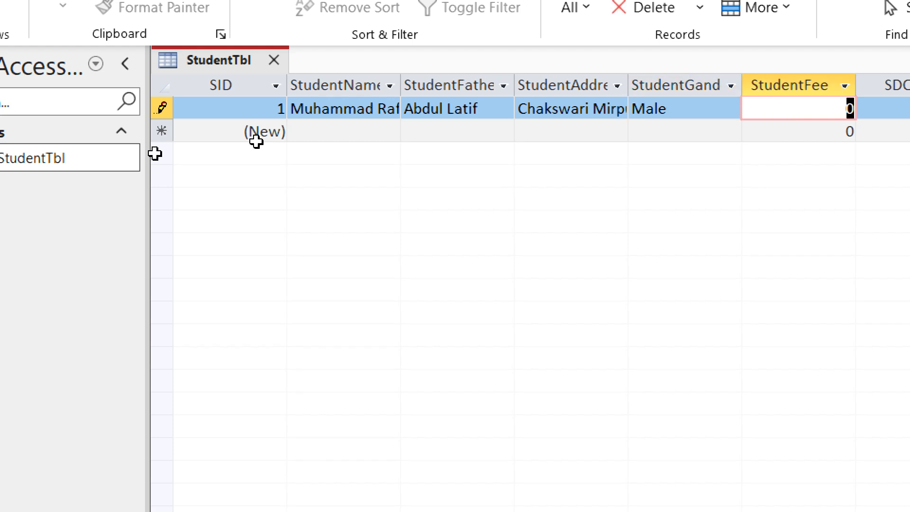
pyautogui.write('3000')
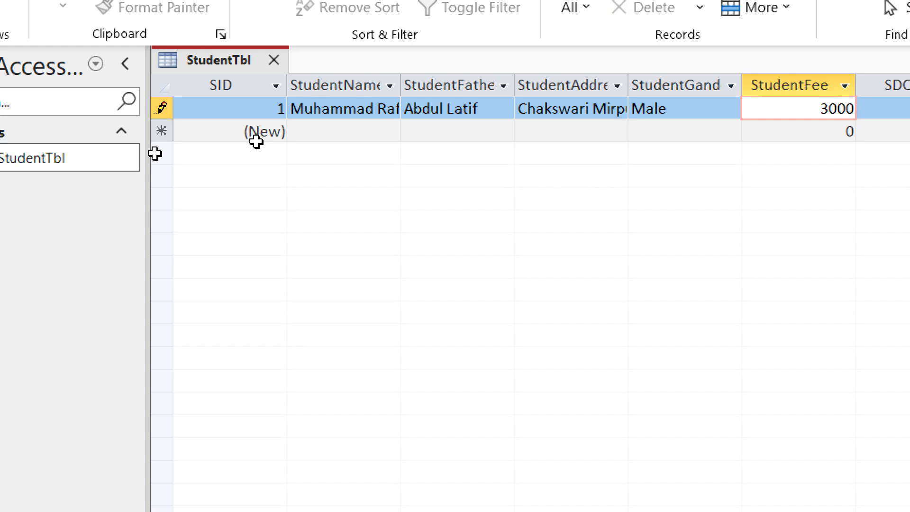
pyautogui.press('Tab')
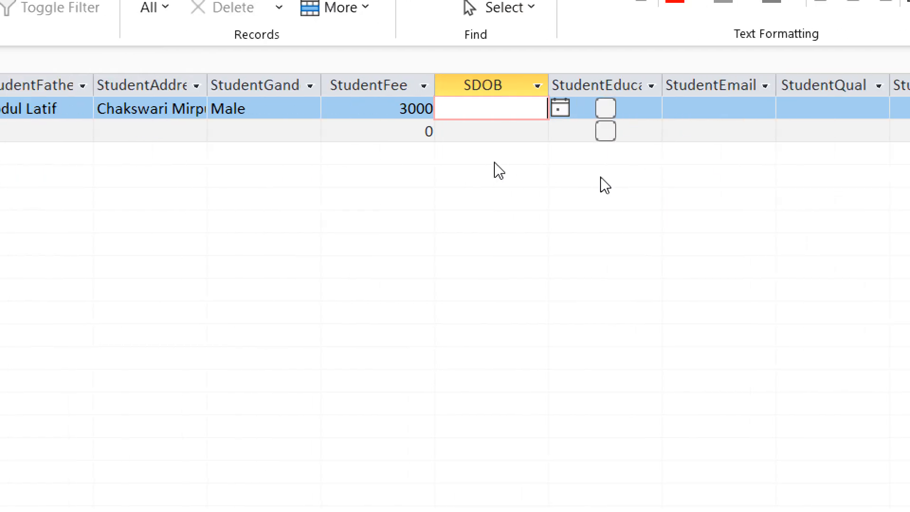
pyautogui.click(562, 108)
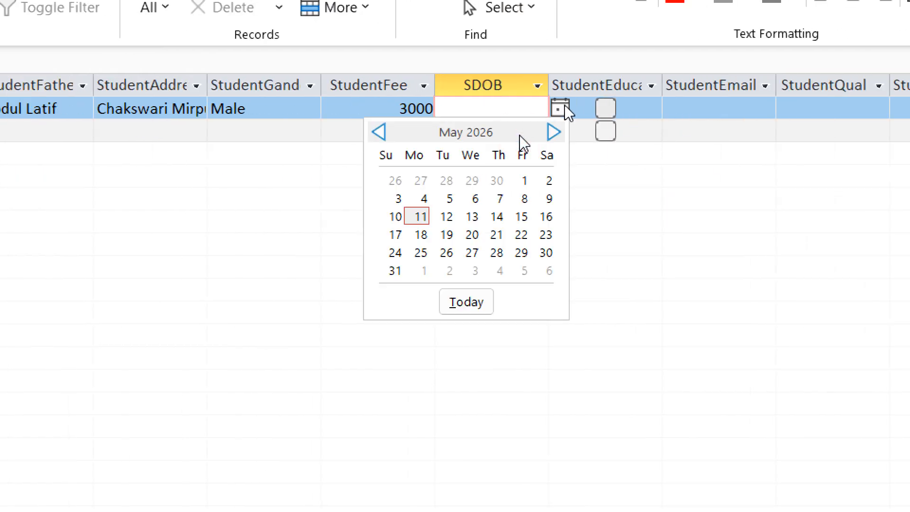
# Set the date of birth to 5/27/2026 and tick the StudentEducated box.
pyautogui.click(472, 253)
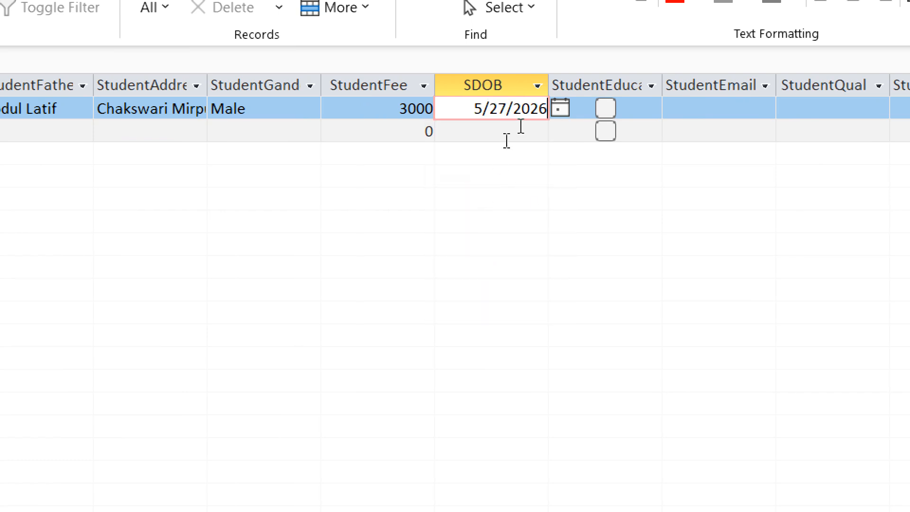
pyautogui.click(558, 109)
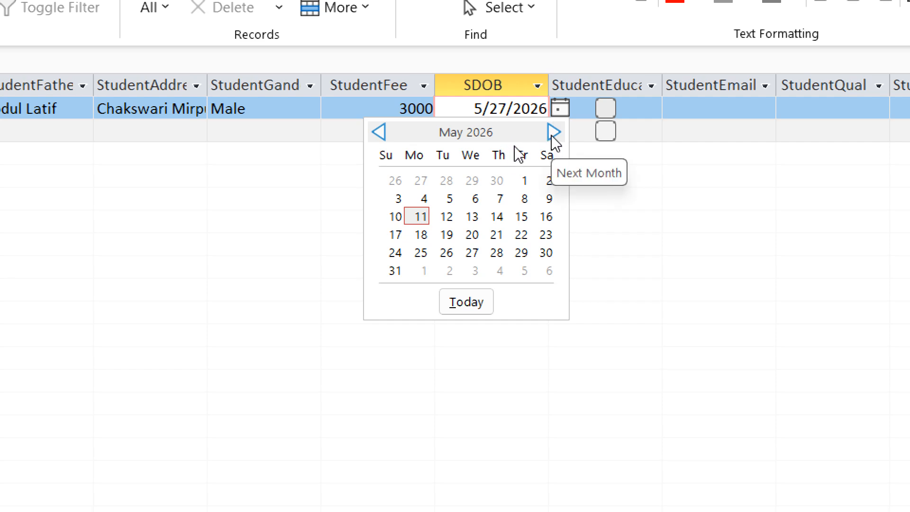
pyautogui.click(519, 130)
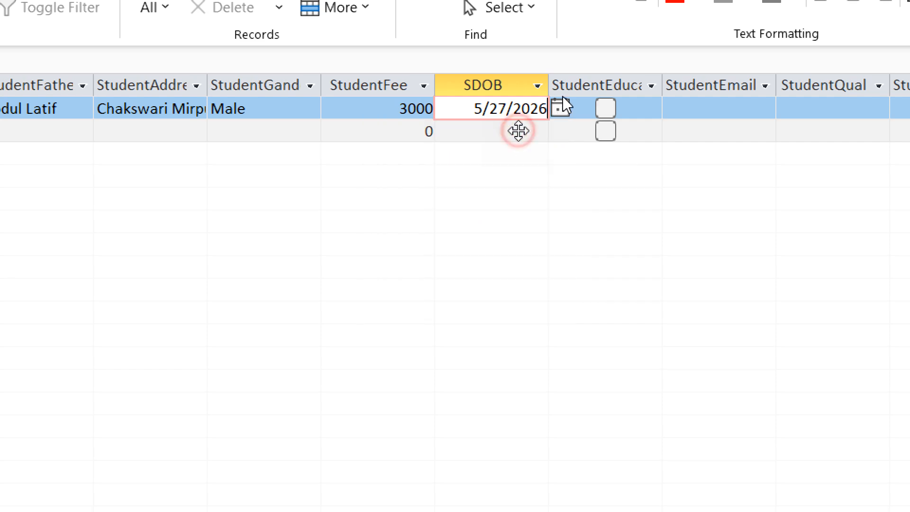
pyautogui.click(612, 109)
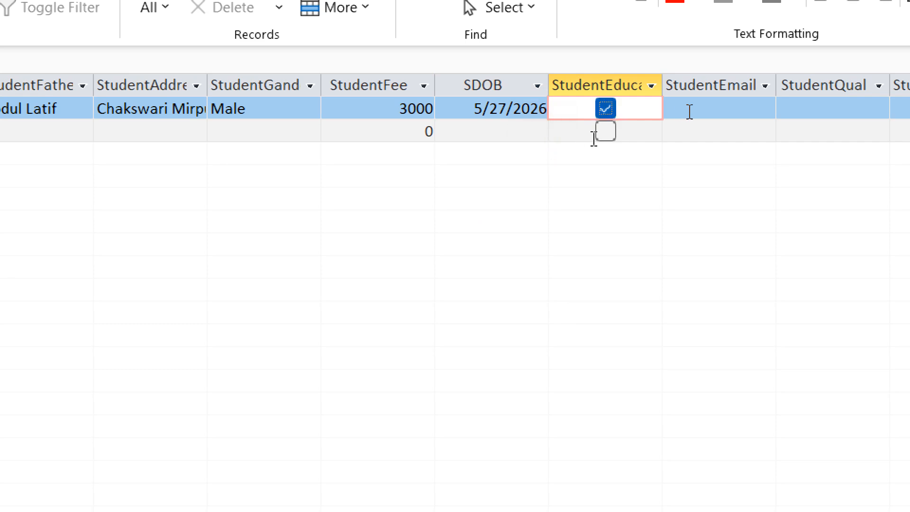
# Enter the student's e-mail address and select the record's attachment cell.
pyautogui.click(715, 110)
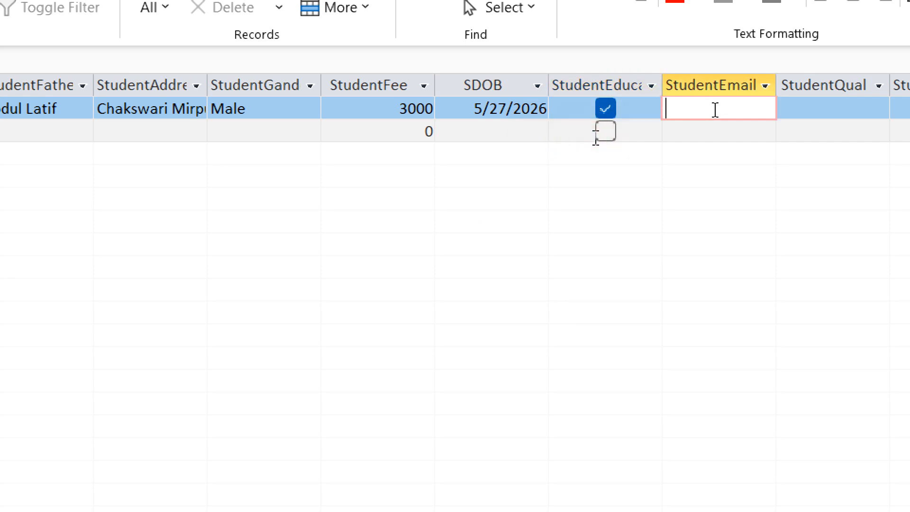
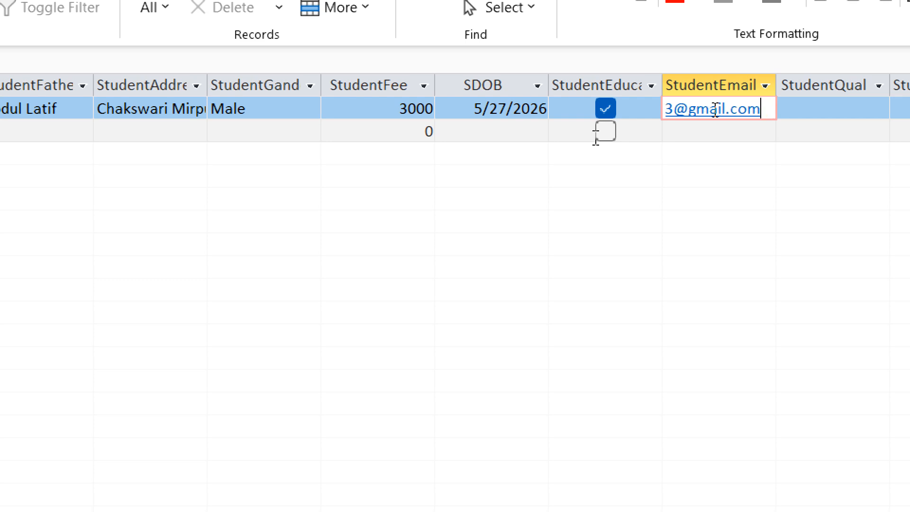
pyautogui.press('Tab')
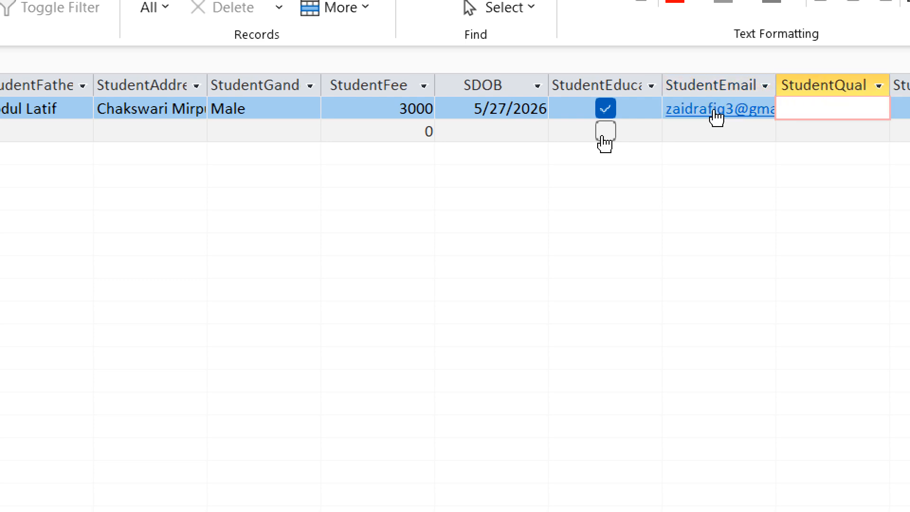
pyautogui.hscroll(5, 697, 157)
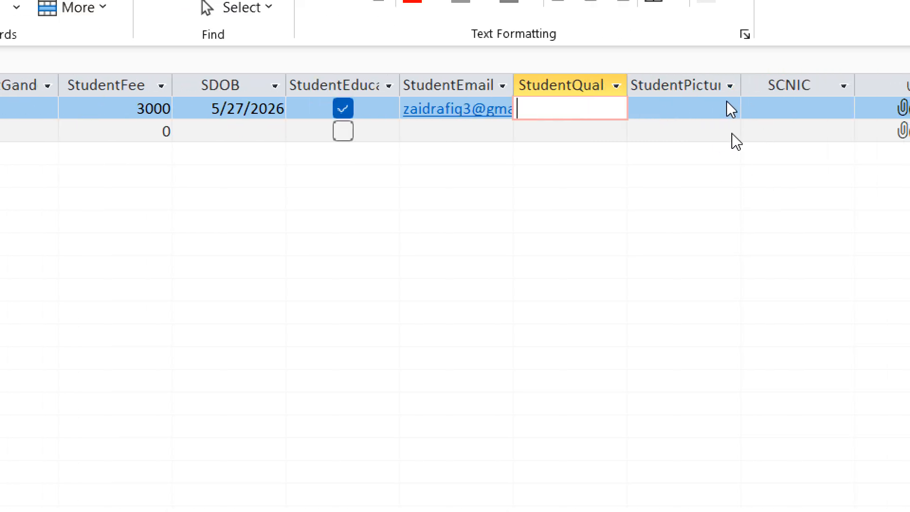
pyautogui.click(799, 114)
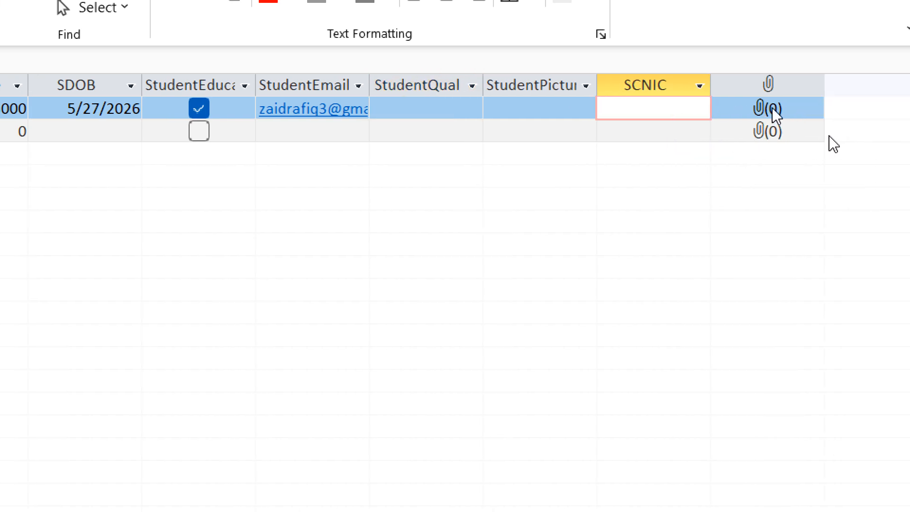
pyautogui.click(831, 138)
pyautogui.click(780, 113)
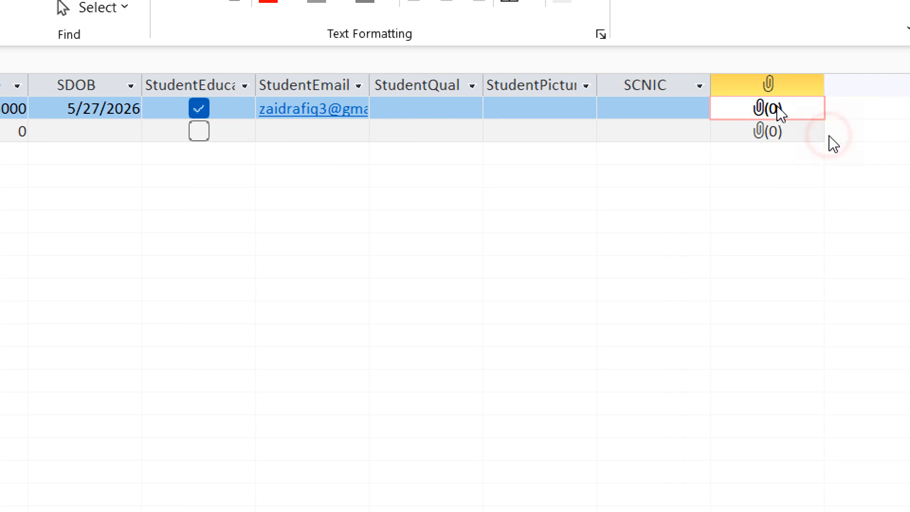
# Attach Faisal Masjid1.jpg from the Pictures folder to the record's Other field.
pyautogui.doubleClick(822, 131)
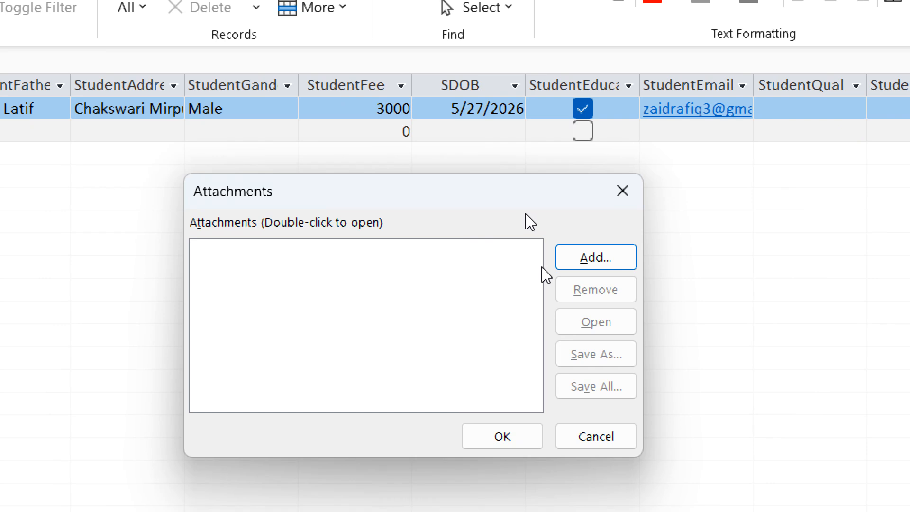
pyautogui.click(569, 256)
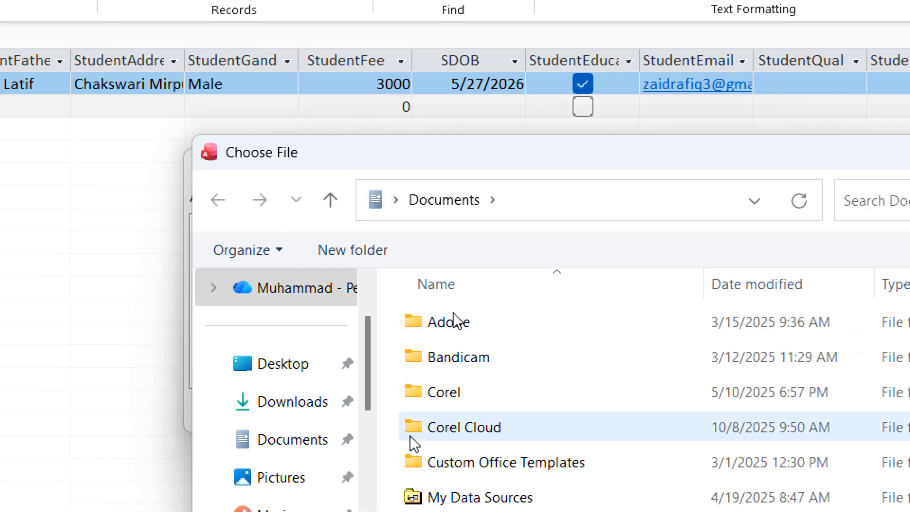
pyautogui.scroll(-1, 408, 459)
pyautogui.scroll(-1, 247, 432)
pyautogui.scroll(-3, 247, 455)
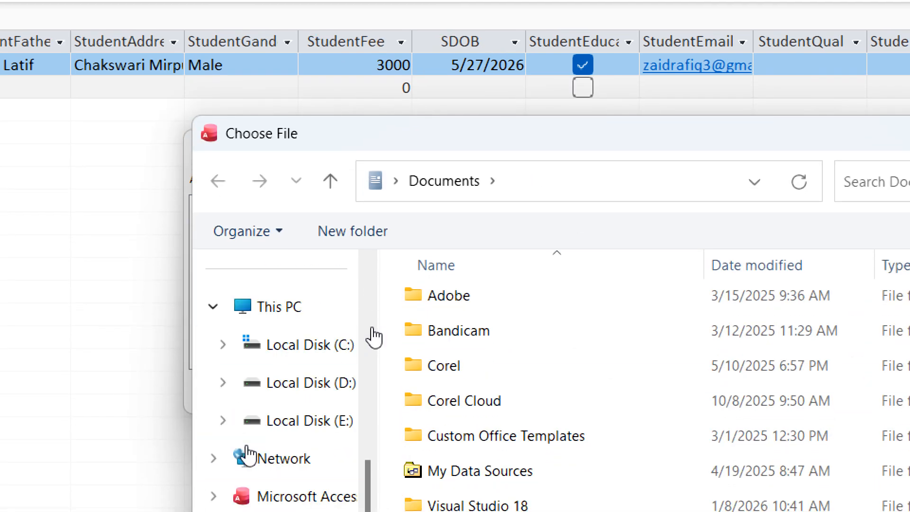
pyautogui.click(352, 382)
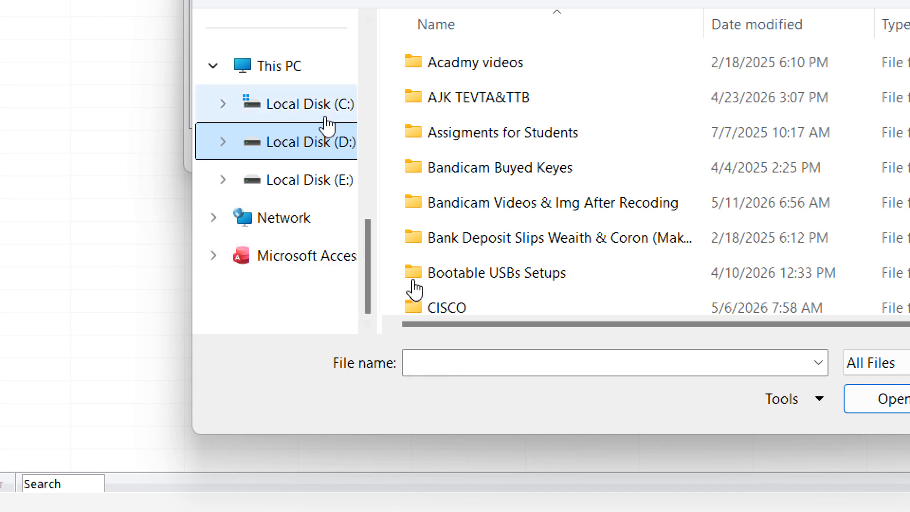
pyautogui.scroll(10, 326, 141)
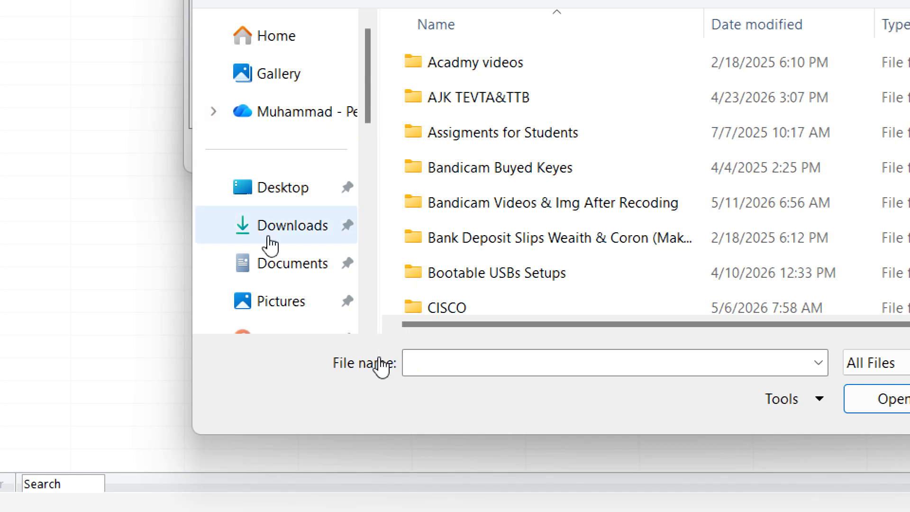
pyautogui.scroll(-1, 262, 300)
pyautogui.click(260, 249)
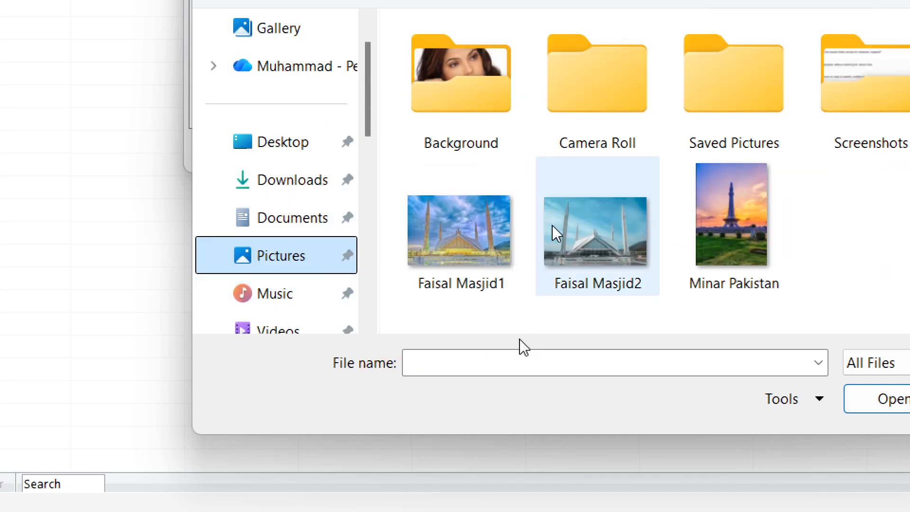
pyautogui.click(491, 229)
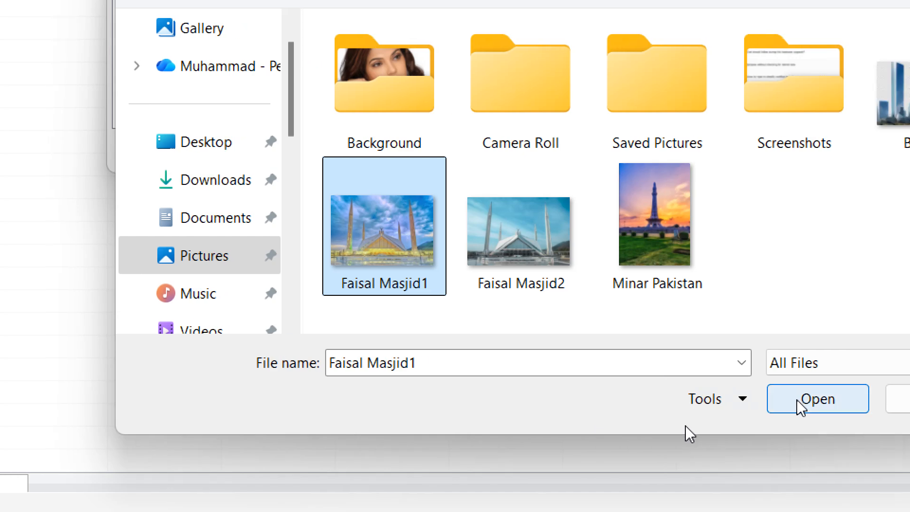
pyautogui.click(797, 401)
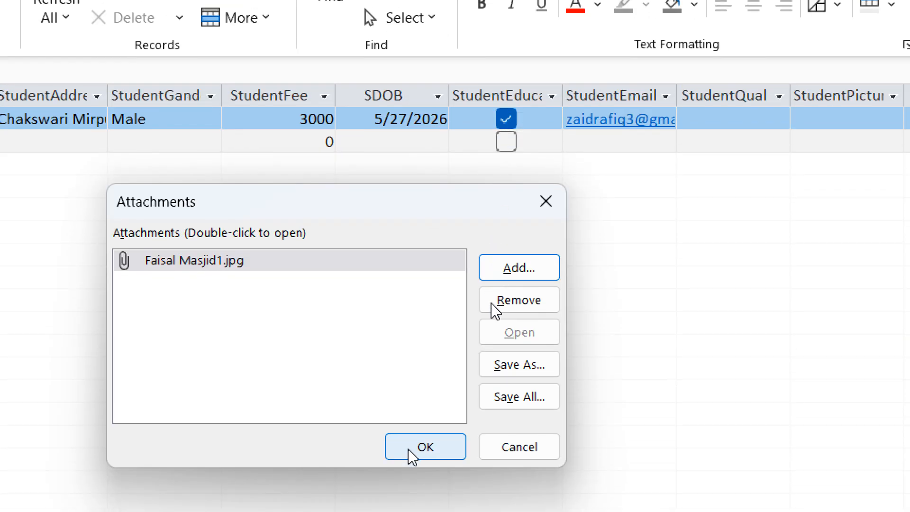
pyautogui.click(410, 448)
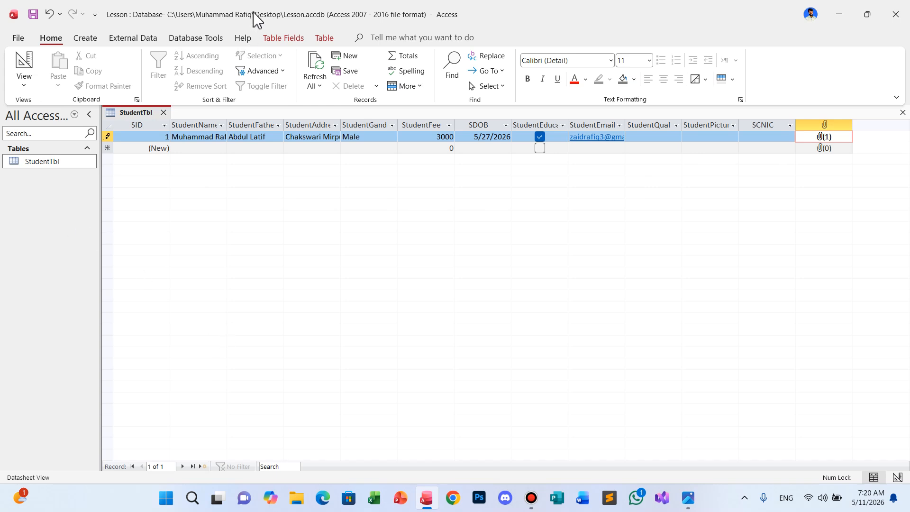
# Switch from Access to the Photos app showing the 3.png ZUAIIT banner.
pyautogui.moveTo(422, 9)
pyautogui.hotkey('alt', 'Tab')
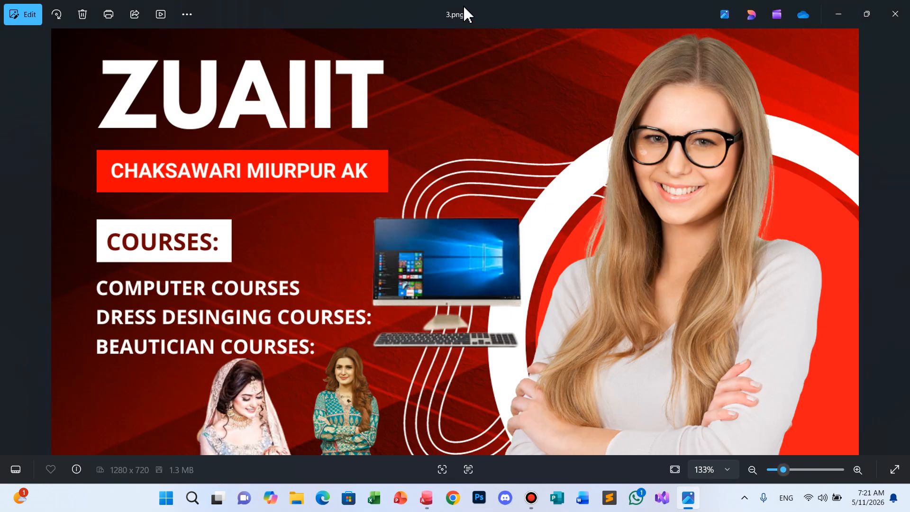
pyautogui.moveTo(473, 6)
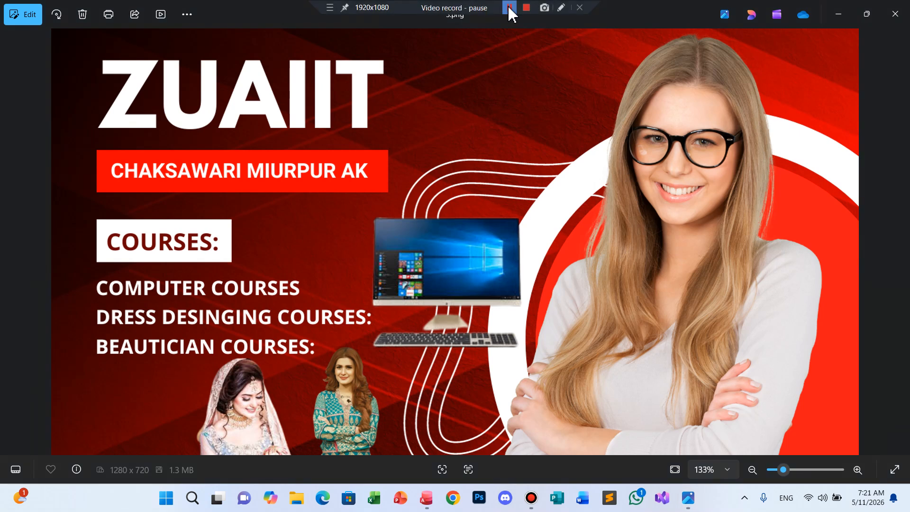